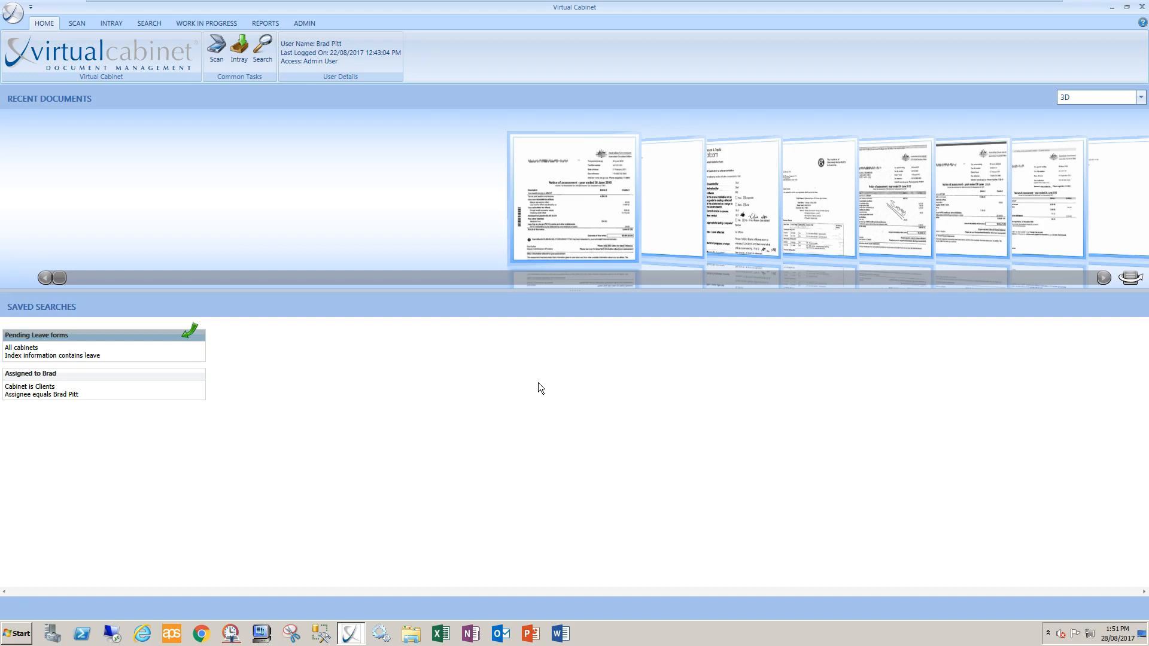
Step: Search for the front recent document, Notice of Assessment EFT Refund, and start an Authorisation Process -> Authorisation for Distribution task for it
{"action": "right_click", "coordinate": [549, 218]}
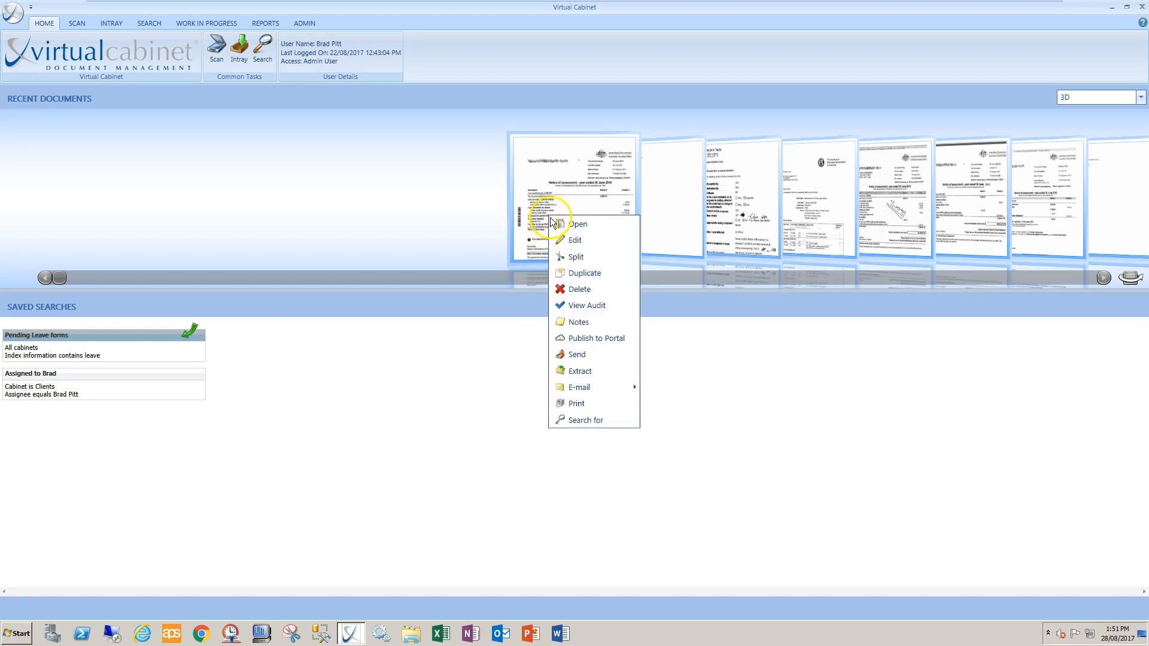
{"action": "left_click", "coordinate": [585, 420]}
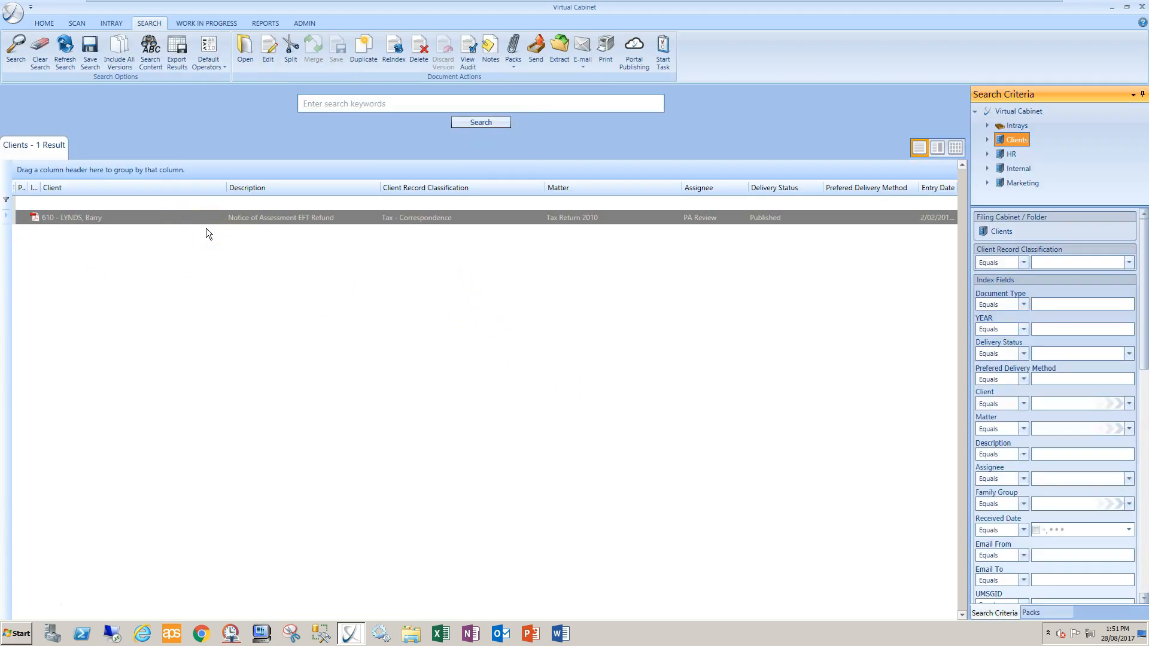
{"action": "left_click", "coordinate": [57, 222]}
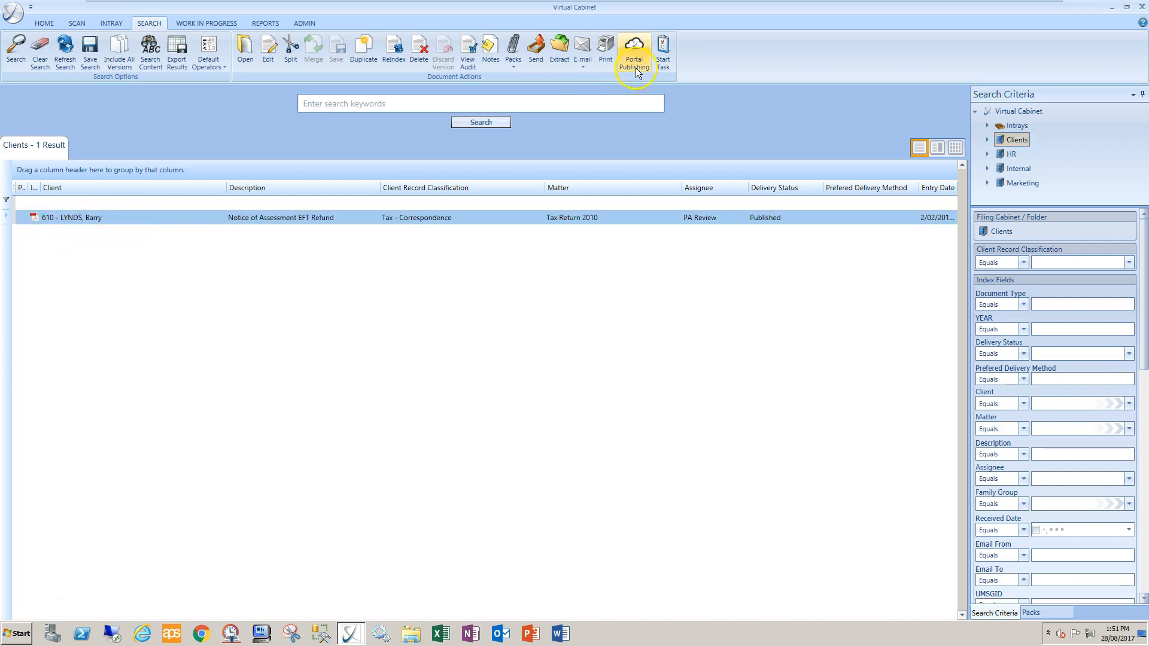
{"action": "left_click", "coordinate": [664, 49]}
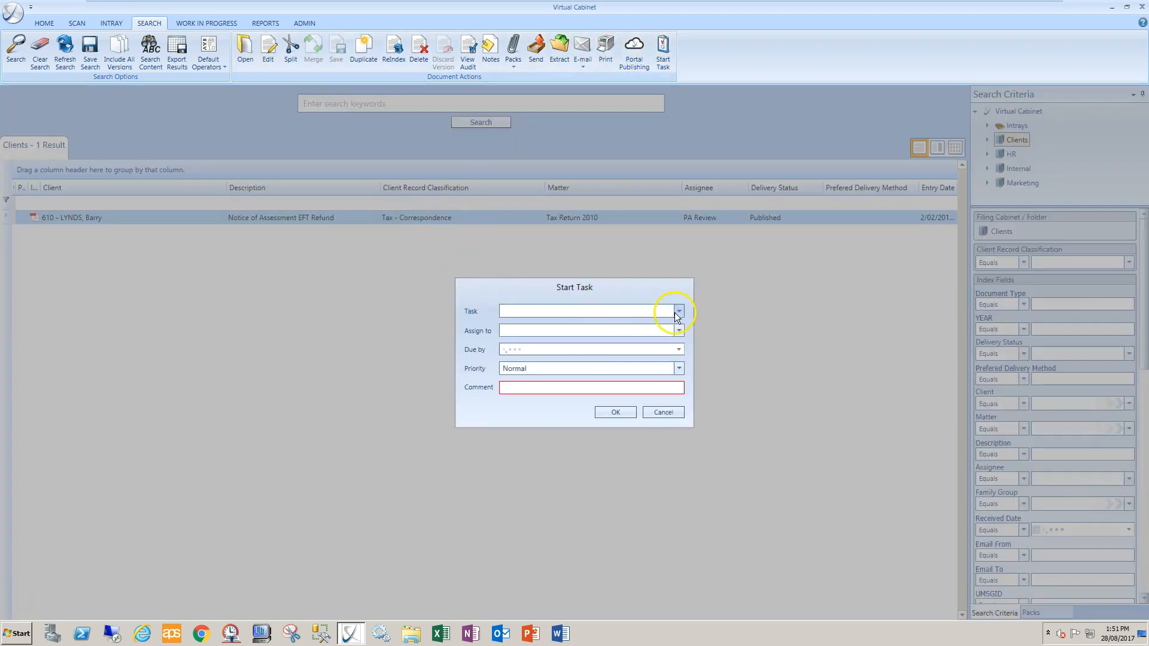
{"action": "left_click", "coordinate": [660, 312]}
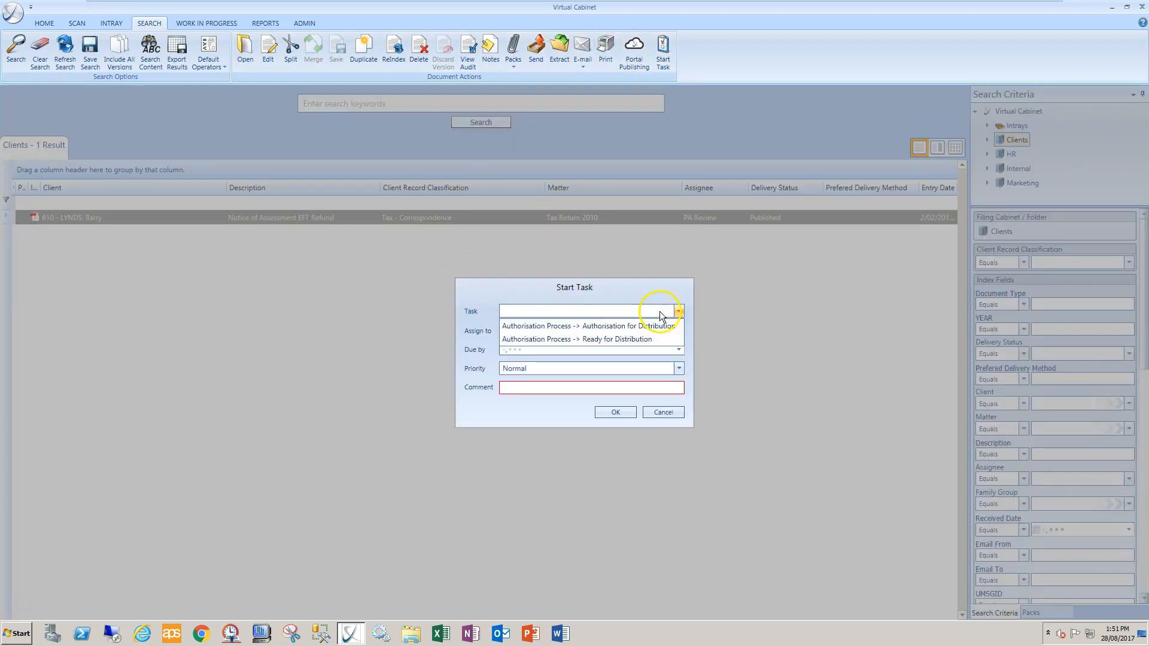
{"action": "left_click", "coordinate": [540, 326]}
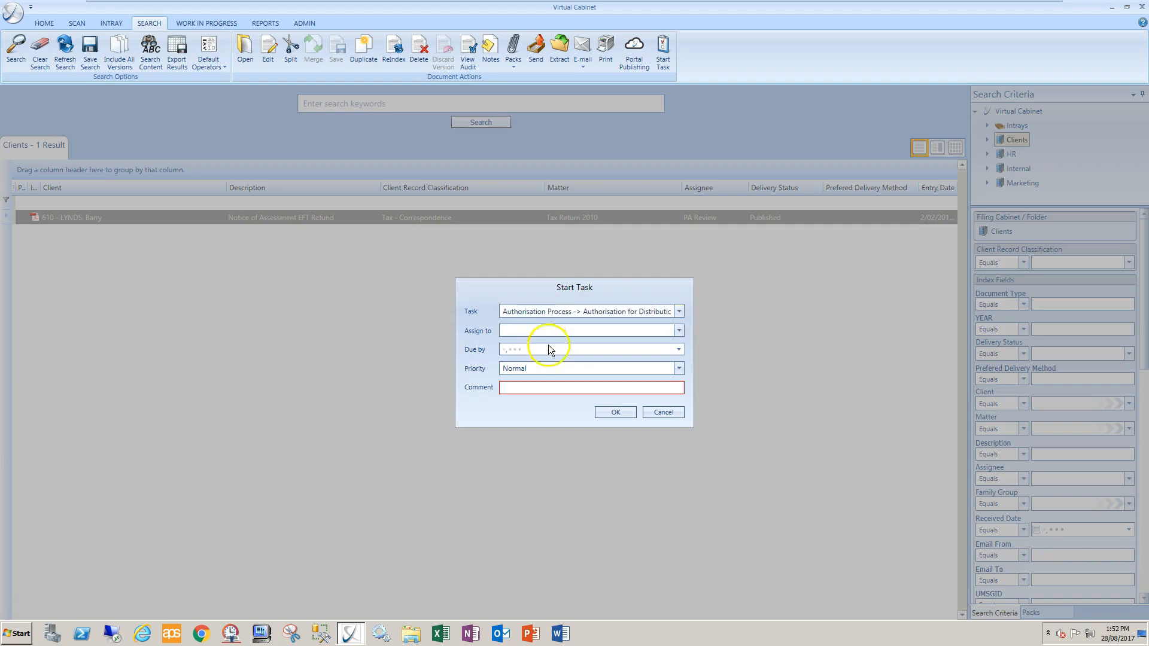
Step: Assign the task to the logged-on user's own account, enter the comment "Please Review and Deliver" and submit it
{"action": "left_click", "coordinate": [679, 331]}
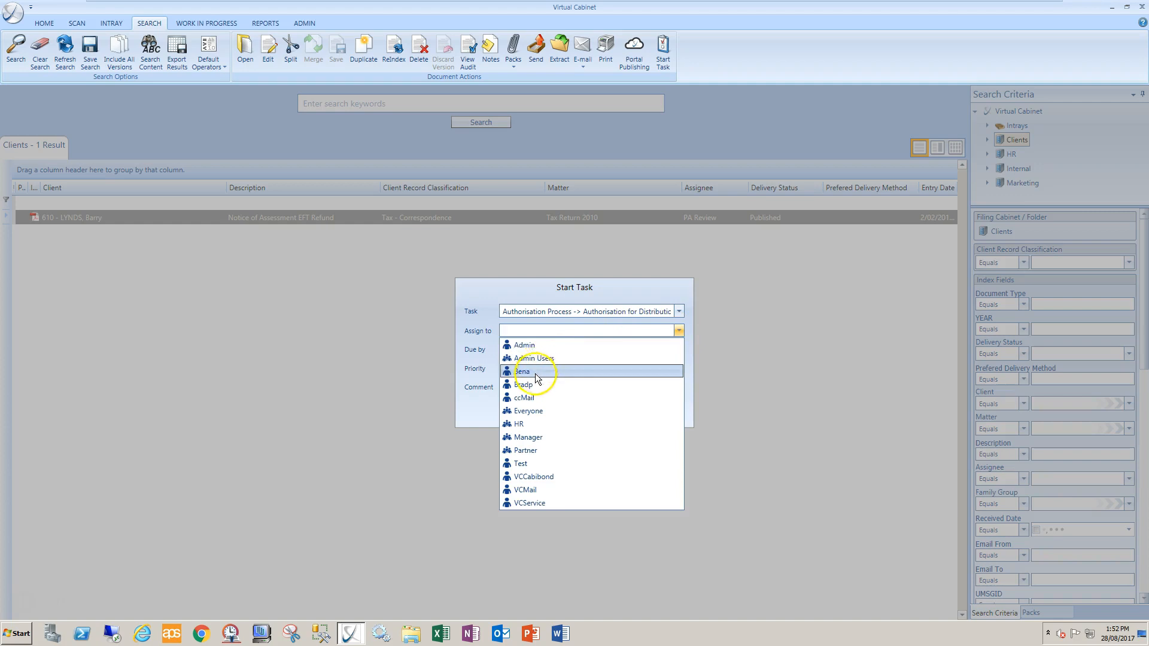
{"action": "left_click", "coordinate": [526, 385]}
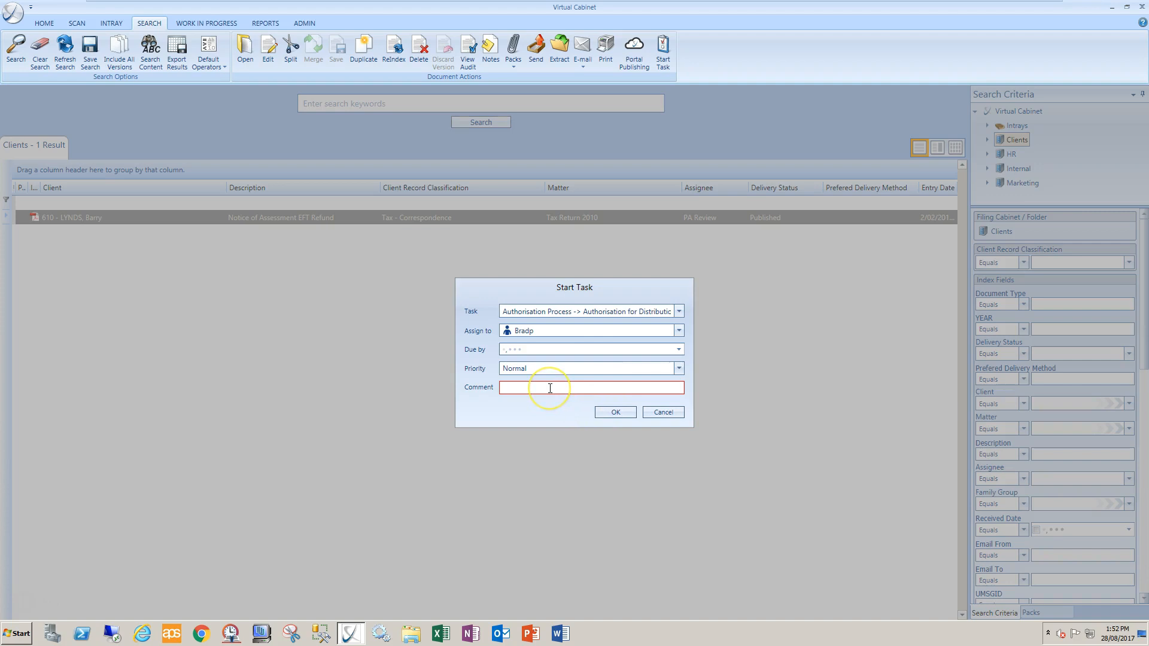
{"action": "type", "text": "P"}
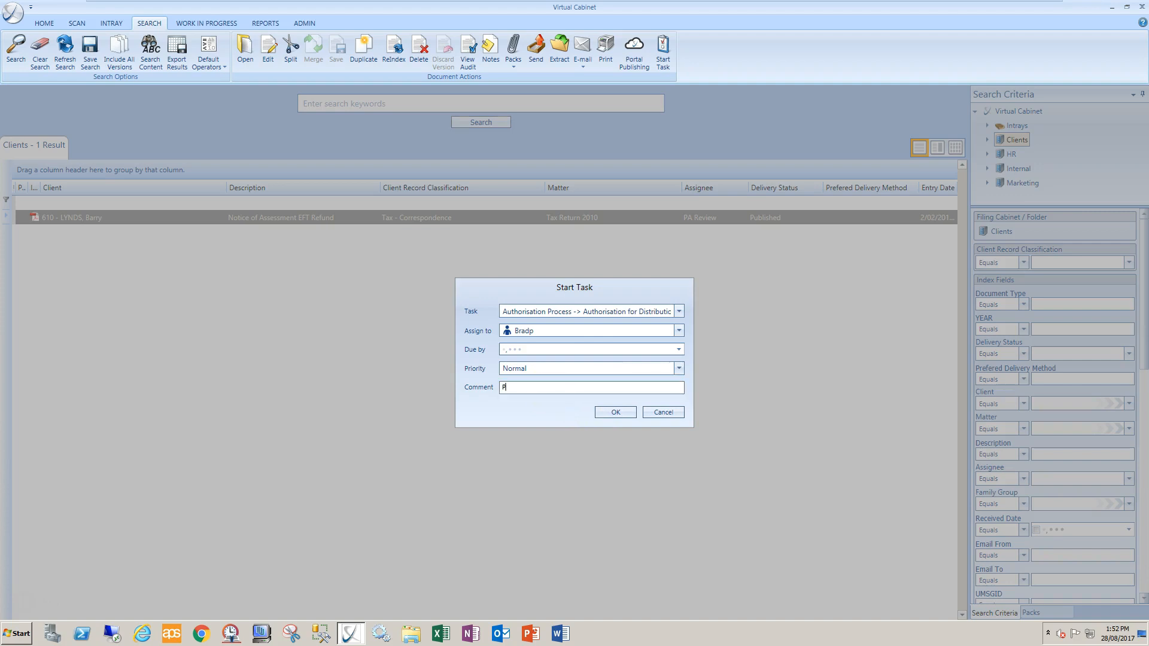
{"action": "type", "text": "lease Review and Deliver"}
{"action": "left_click", "coordinate": [615, 412]}
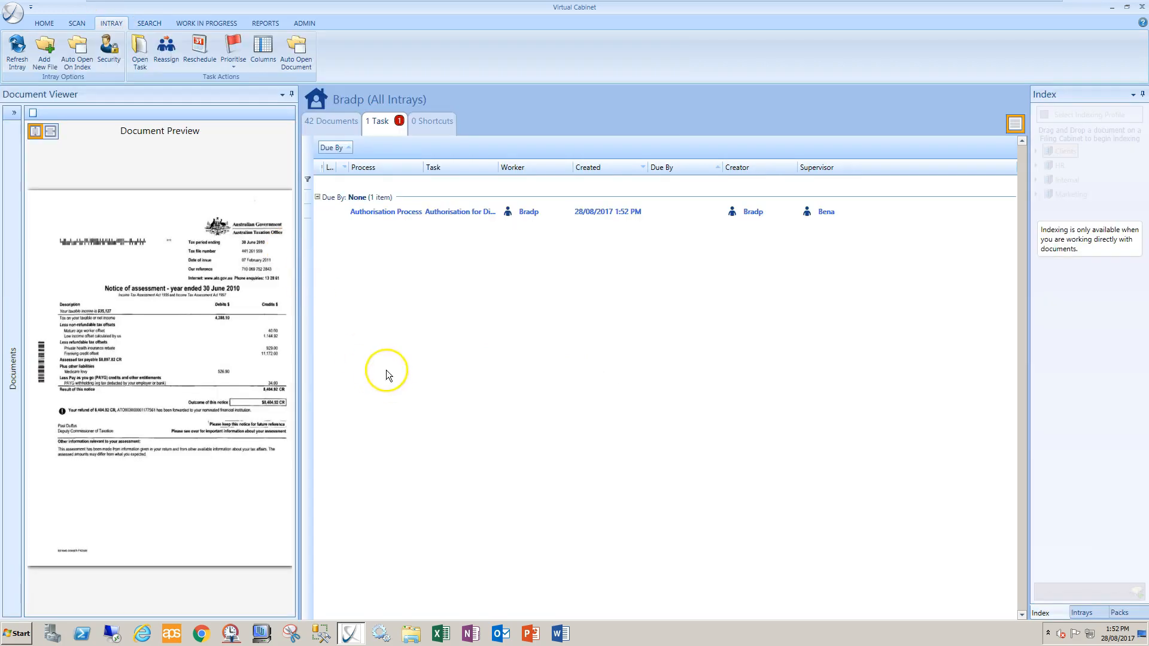
Step: Open the Authorisation for Distribution task from the intray and bring up the actions available for its attached PDF
{"action": "left_click", "coordinate": [391, 214]}
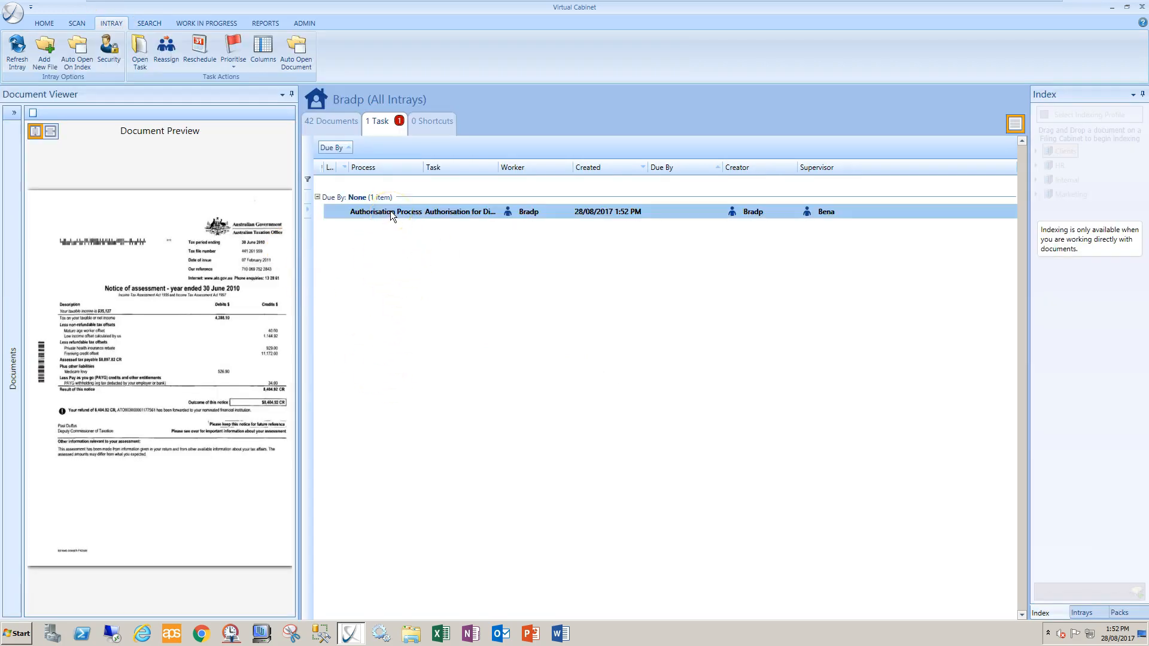
{"action": "double_click", "coordinate": [391, 212]}
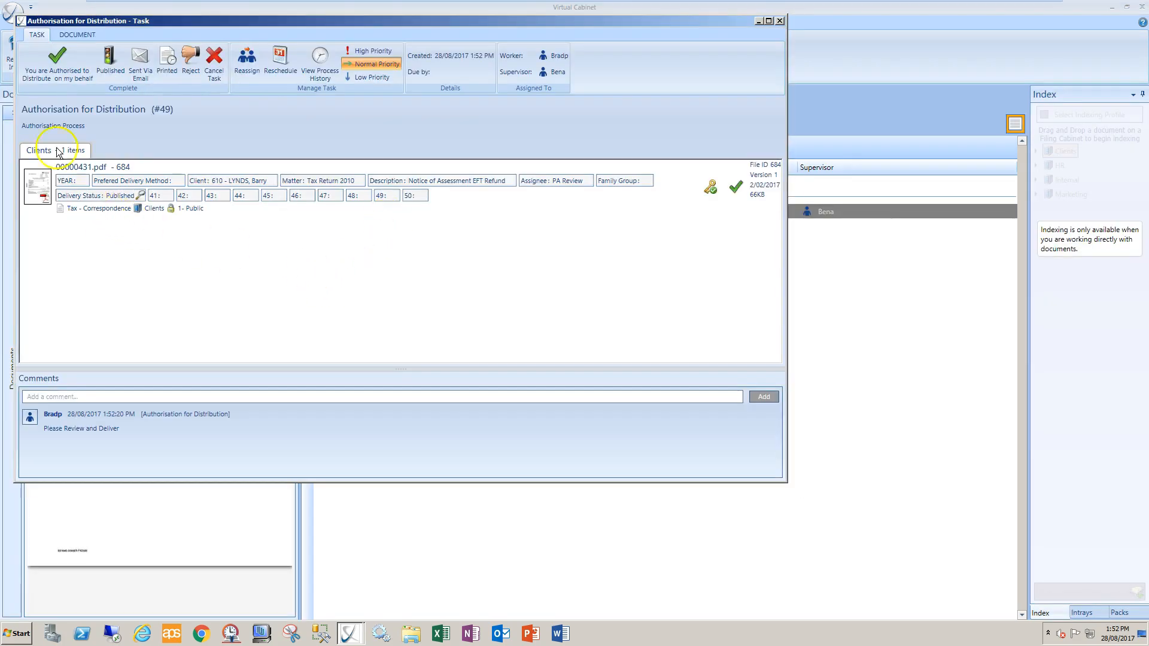
{"action": "left_click", "coordinate": [37, 183]}
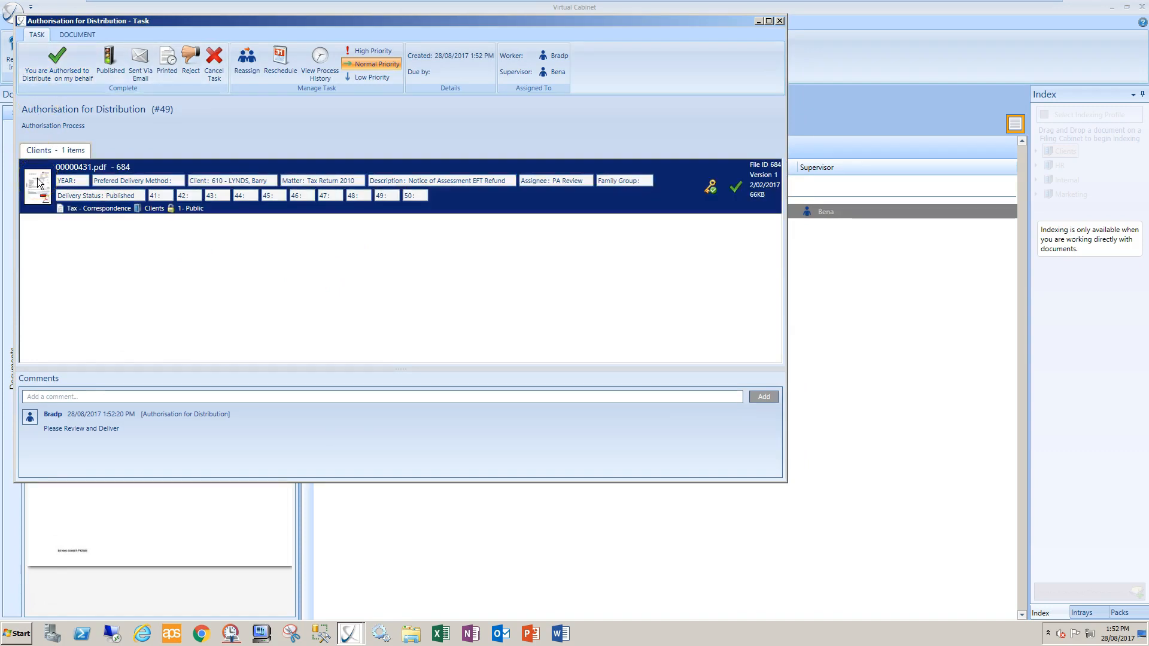
{"action": "left_click", "coordinate": [71, 35]}
{"action": "left_click", "coordinate": [47, 183]}
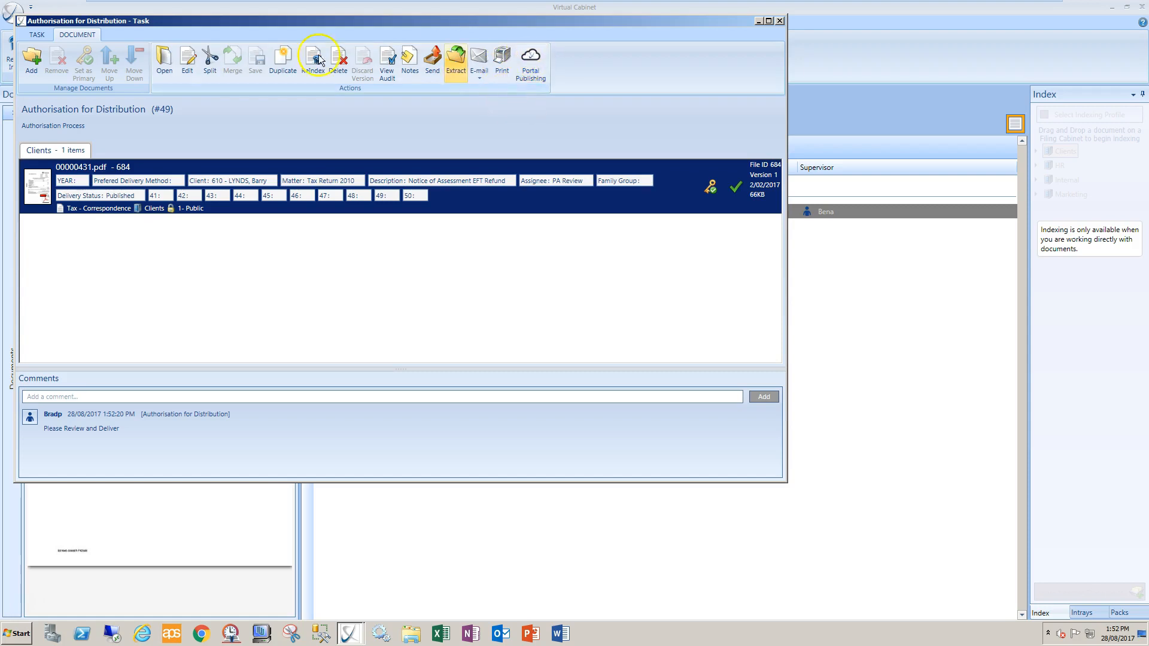
Step: Complete the task as "You are Authorised to Distribute on my behalf" with the reason Please Publish
{"action": "left_click", "coordinate": [37, 35]}
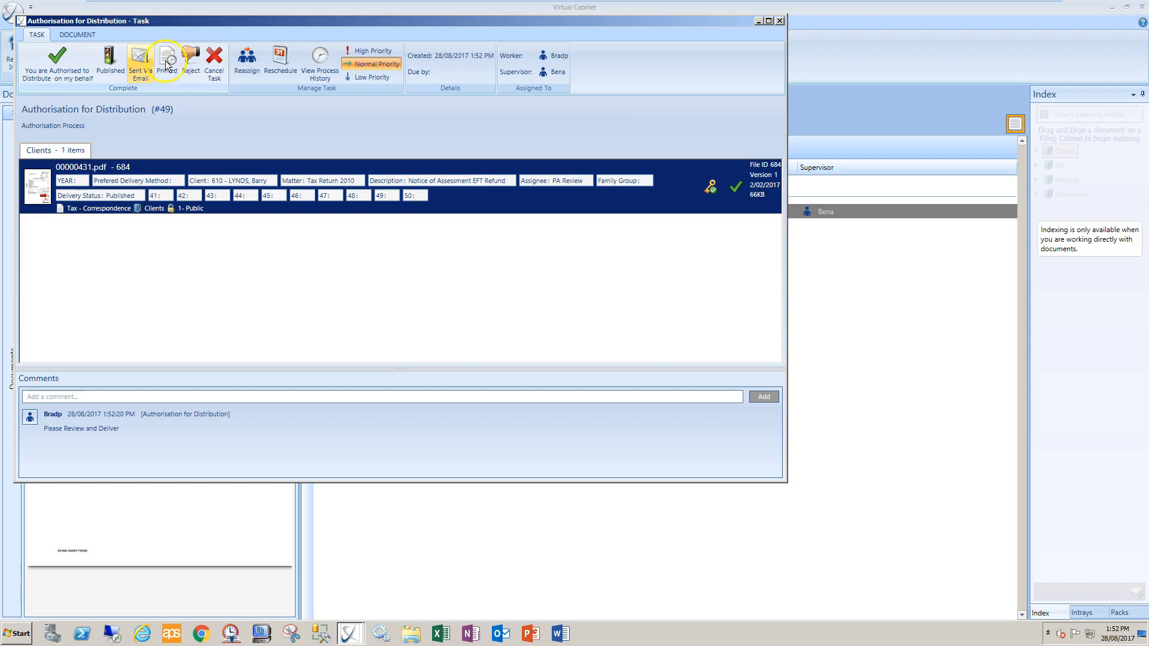
{"action": "left_click", "coordinate": [59, 61]}
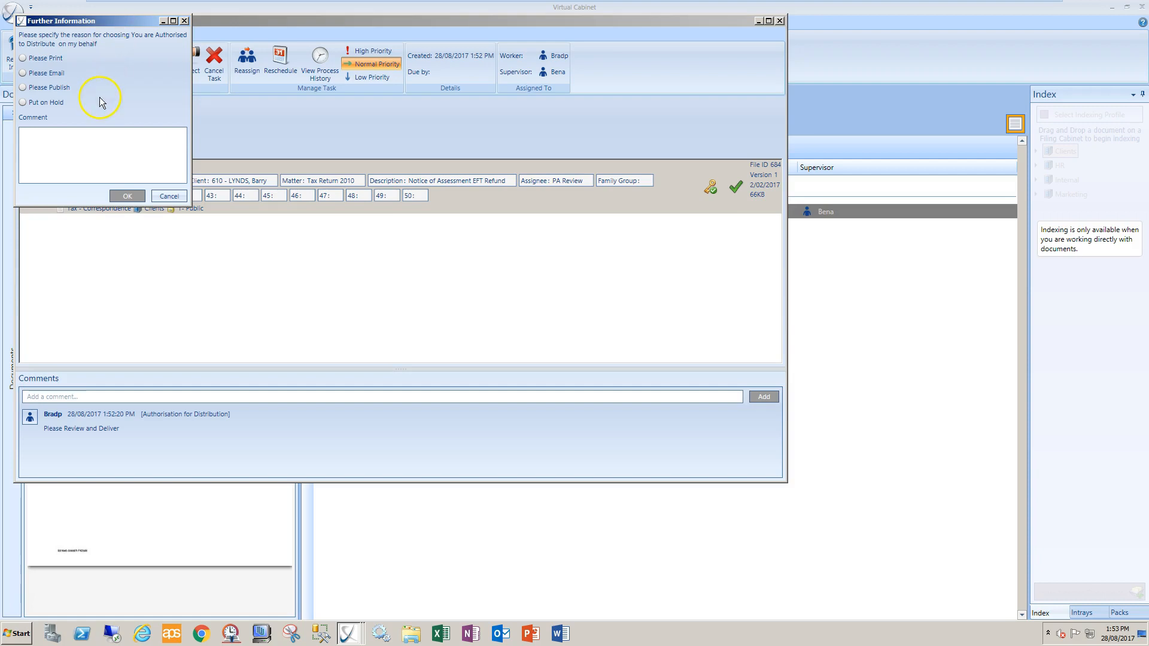
{"action": "left_click", "coordinate": [22, 87]}
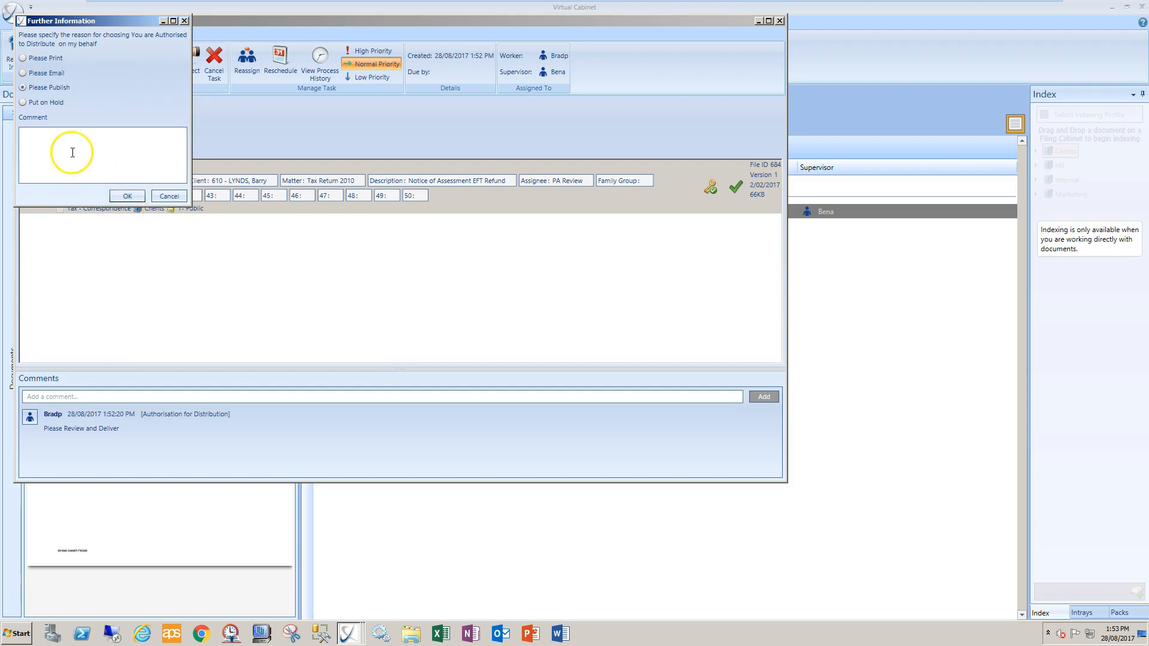
{"action": "left_click", "coordinate": [125, 196]}
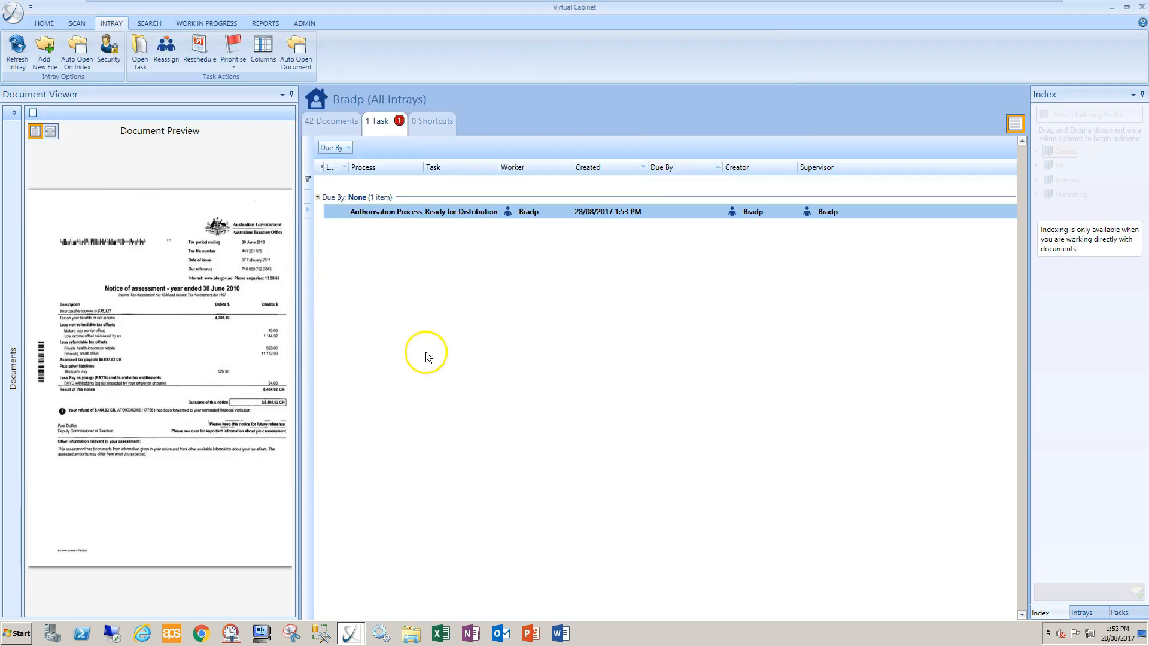
Step: Open the Ready for Distribution task from the intray, check its document actions and complete the task as Published
{"action": "left_click", "coordinate": [334, 122]}
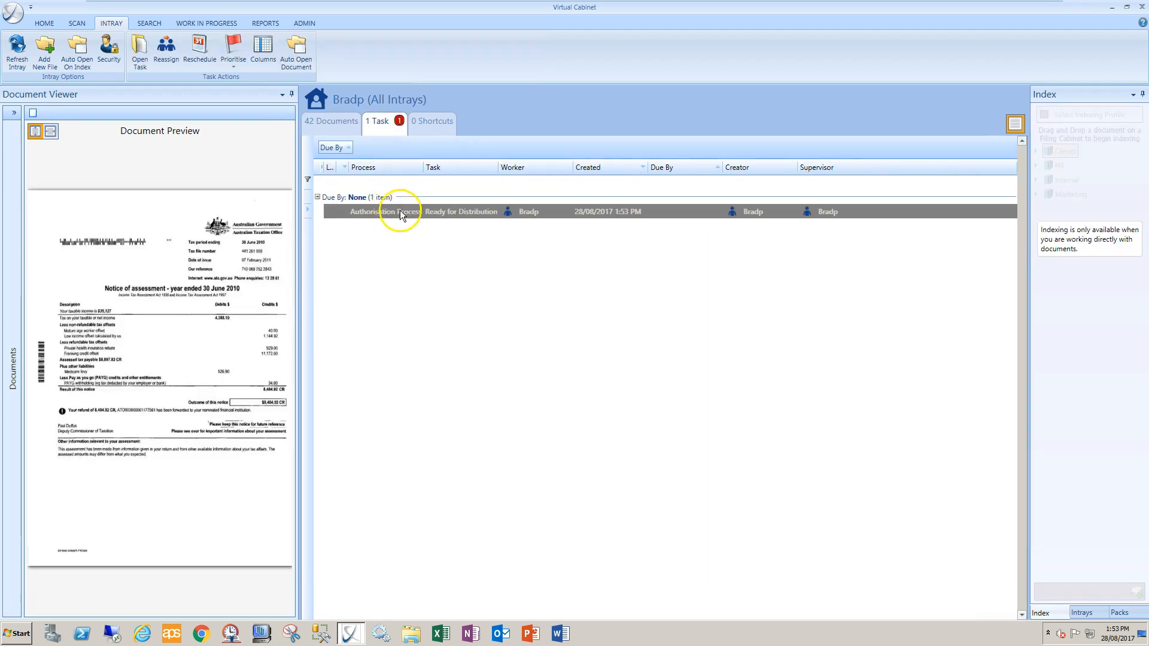
{"action": "double_click", "coordinate": [400, 210]}
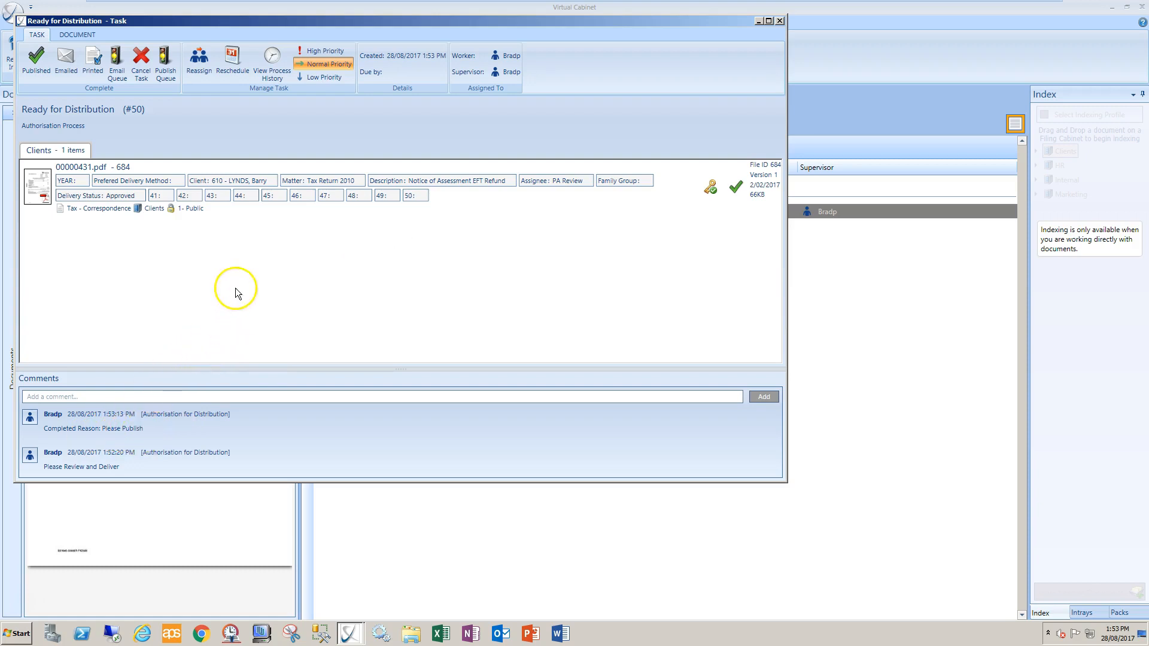
{"action": "left_click", "coordinate": [77, 34]}
{"action": "left_click", "coordinate": [37, 184]}
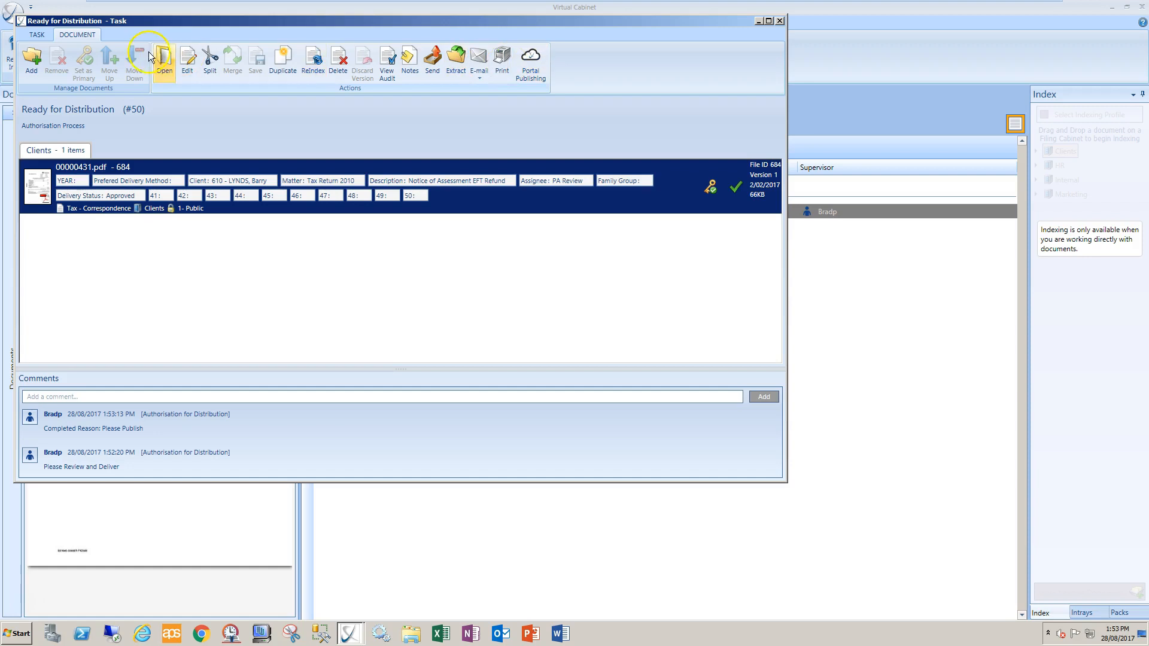
{"action": "left_click", "coordinate": [37, 34]}
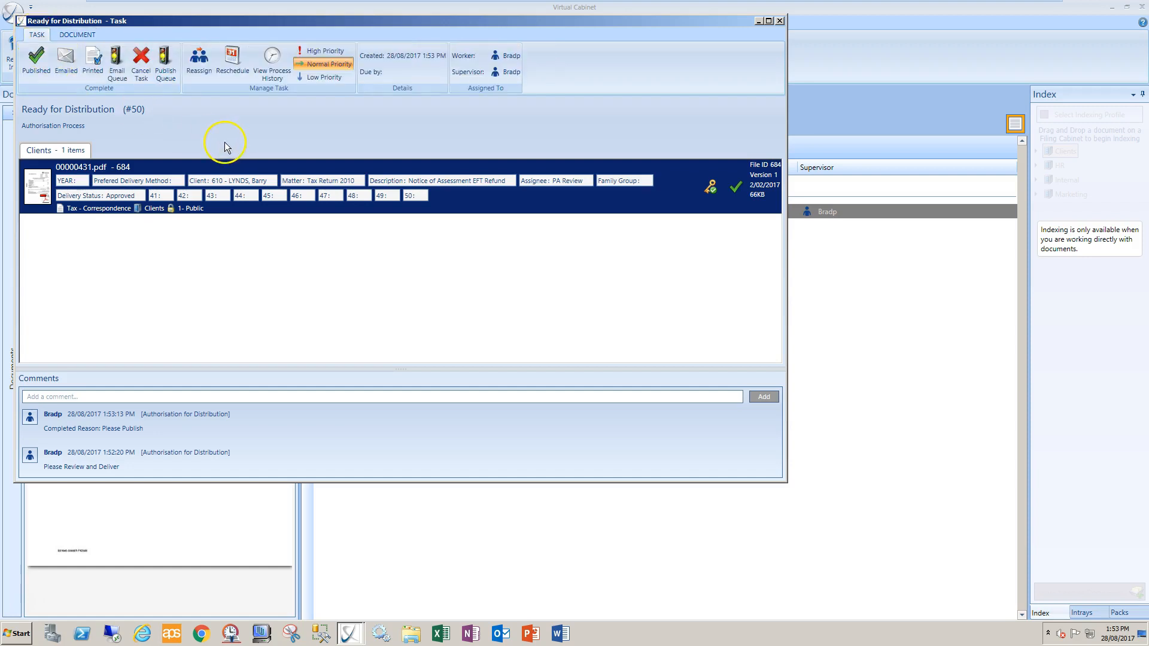
{"action": "left_click", "coordinate": [36, 60]}
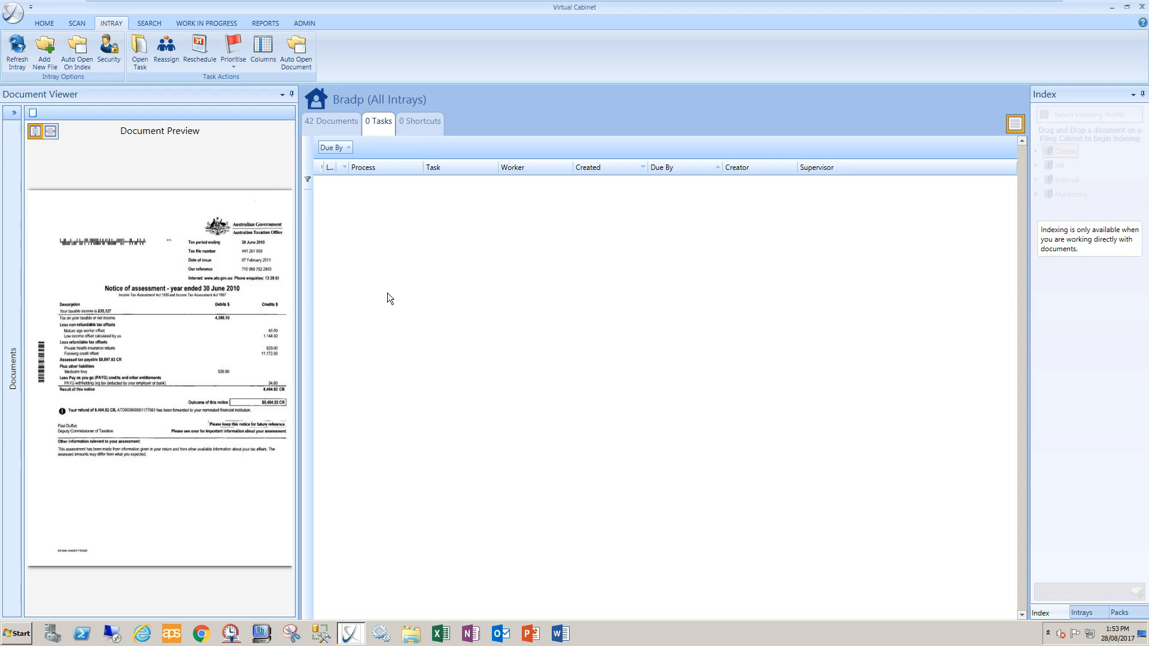
Step: Return to the recent documents, bring the third one to the front and search for it in the Clients cabinet
{"action": "left_click", "coordinate": [375, 282]}
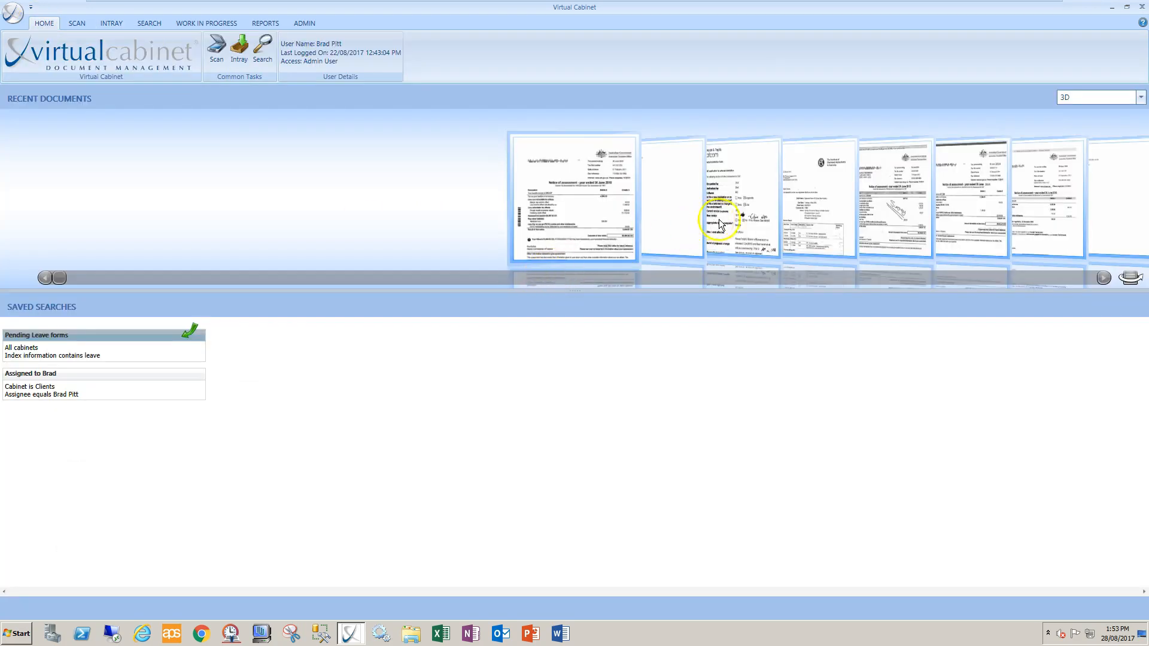
{"action": "right_click", "coordinate": [714, 218]}
{"action": "left_click", "coordinate": [609, 192]}
{"action": "right_click", "coordinate": [609, 192]}
{"action": "left_click", "coordinate": [635, 397]}
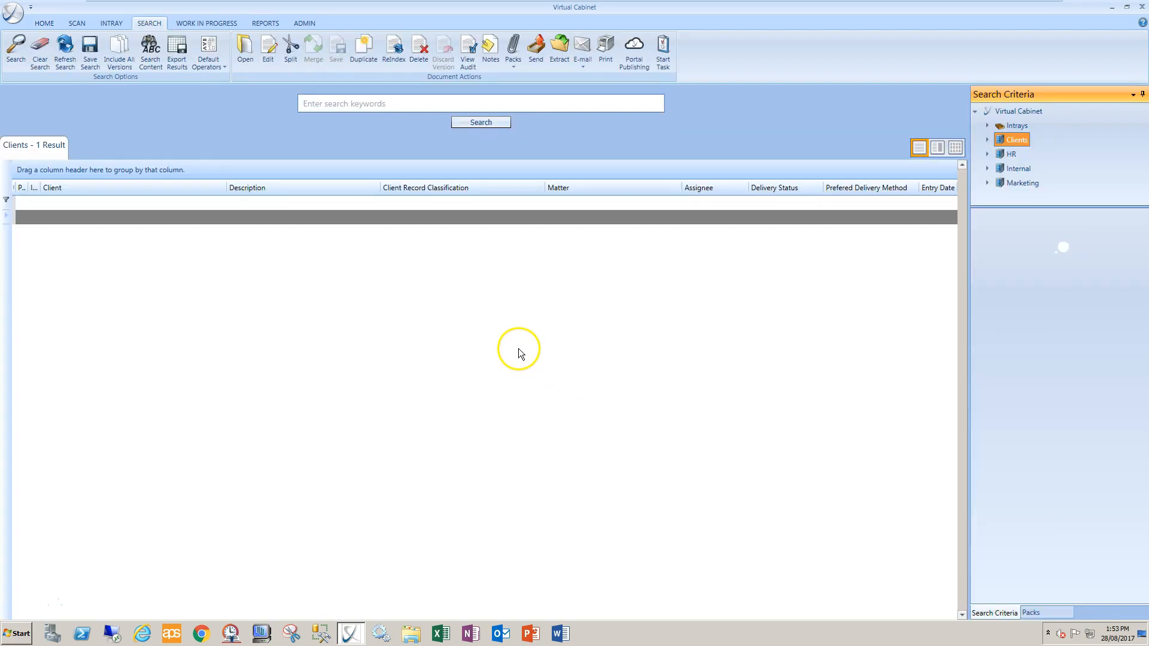
Step: Start an Authorisation Process -> Authorisation for Distribution task for the Tax return document in the search results
{"action": "right_click", "coordinate": [229, 217]}
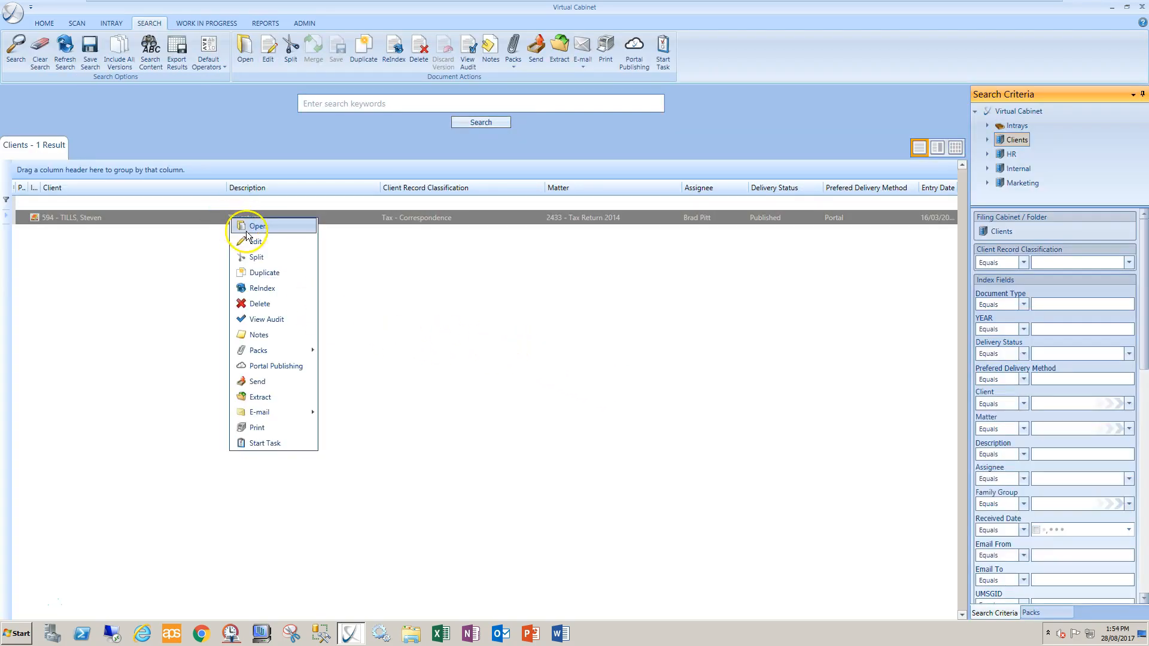
{"action": "left_click", "coordinate": [222, 200]}
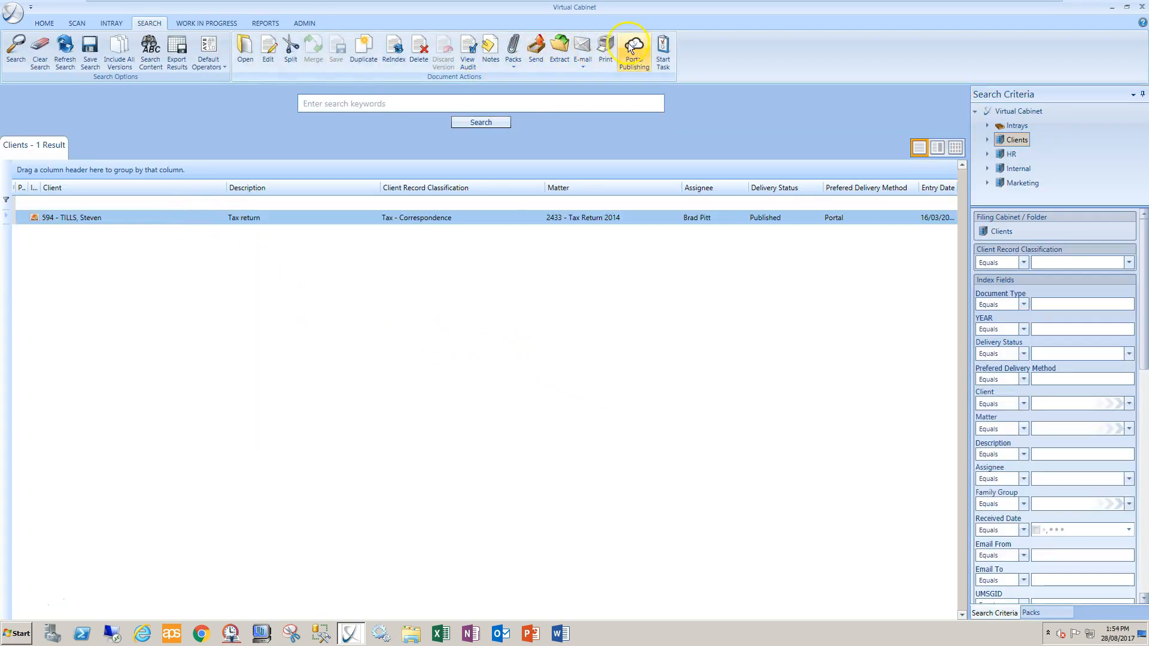
{"action": "left_click", "coordinate": [663, 53]}
{"action": "left_click", "coordinate": [679, 311]}
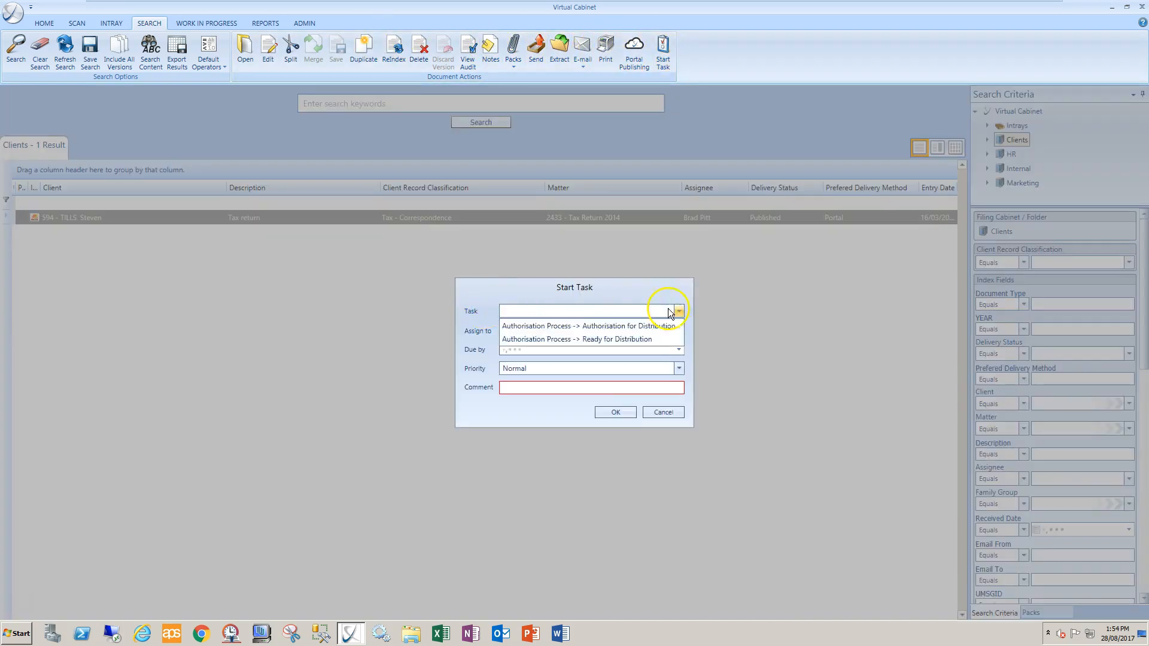
{"action": "left_click", "coordinate": [585, 335]}
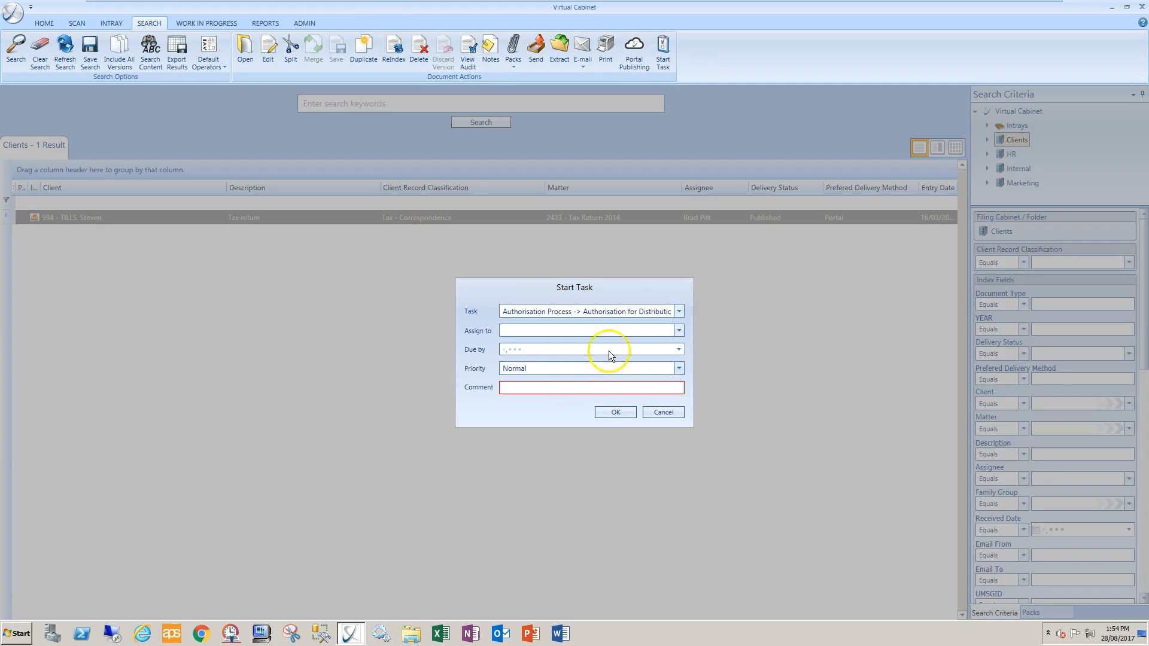
Step: Assign the tax return task to the logged-on user's own account with the comment "please review" and submit it
{"action": "left_click", "coordinate": [678, 330]}
{"action": "left_click", "coordinate": [524, 384]}
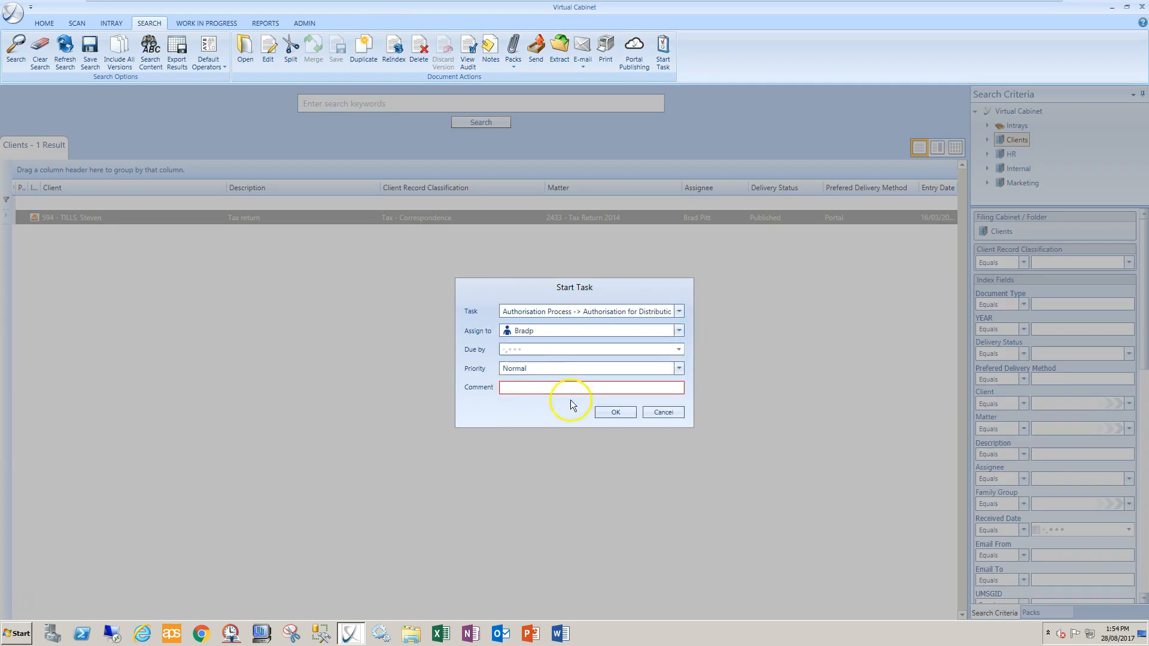
{"action": "left_click", "coordinate": [614, 412]}
{"action": "left_click", "coordinate": [594, 346]}
{"action": "left_click", "coordinate": [551, 387]}
{"action": "type", "text": "please review"}
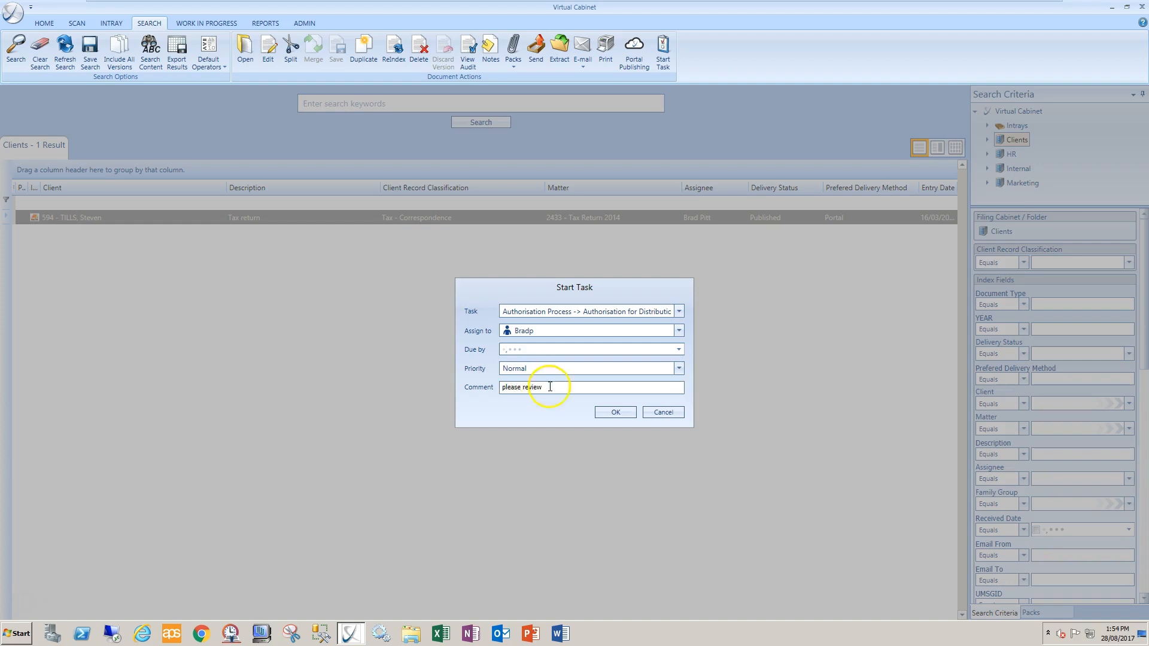
{"action": "left_click", "coordinate": [626, 413]}
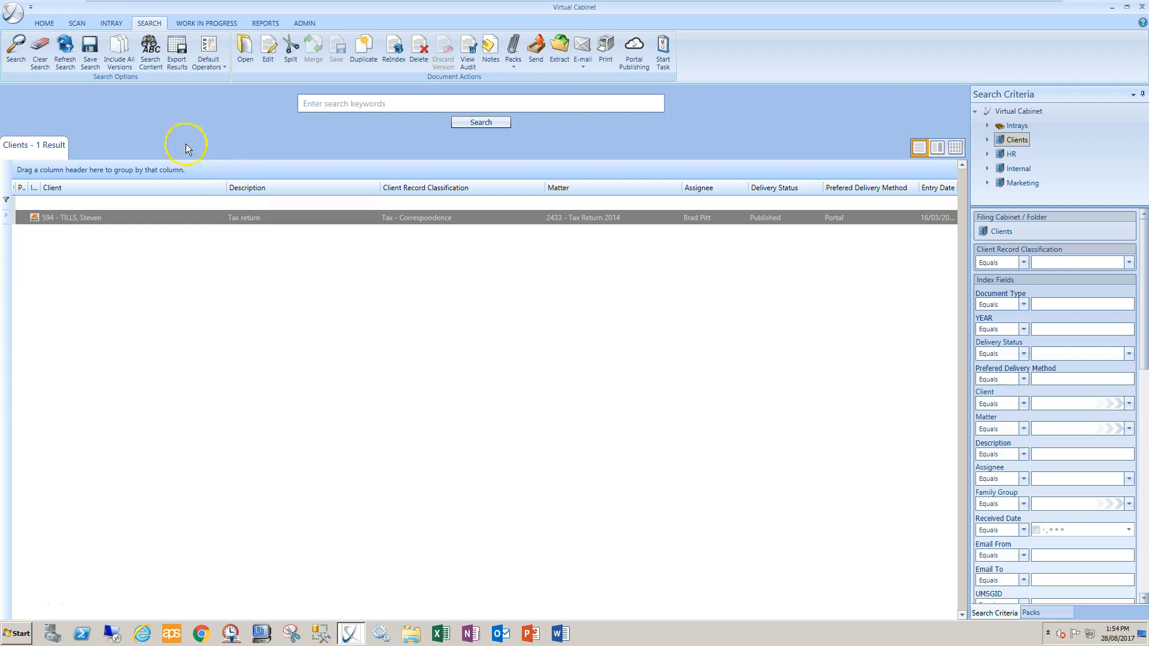
Step: Open the new Authorisation for Distribution task from the intray and bring up the actions for its D&T.tif document
{"action": "left_click", "coordinate": [47, 25]}
{"action": "left_click", "coordinate": [114, 25]}
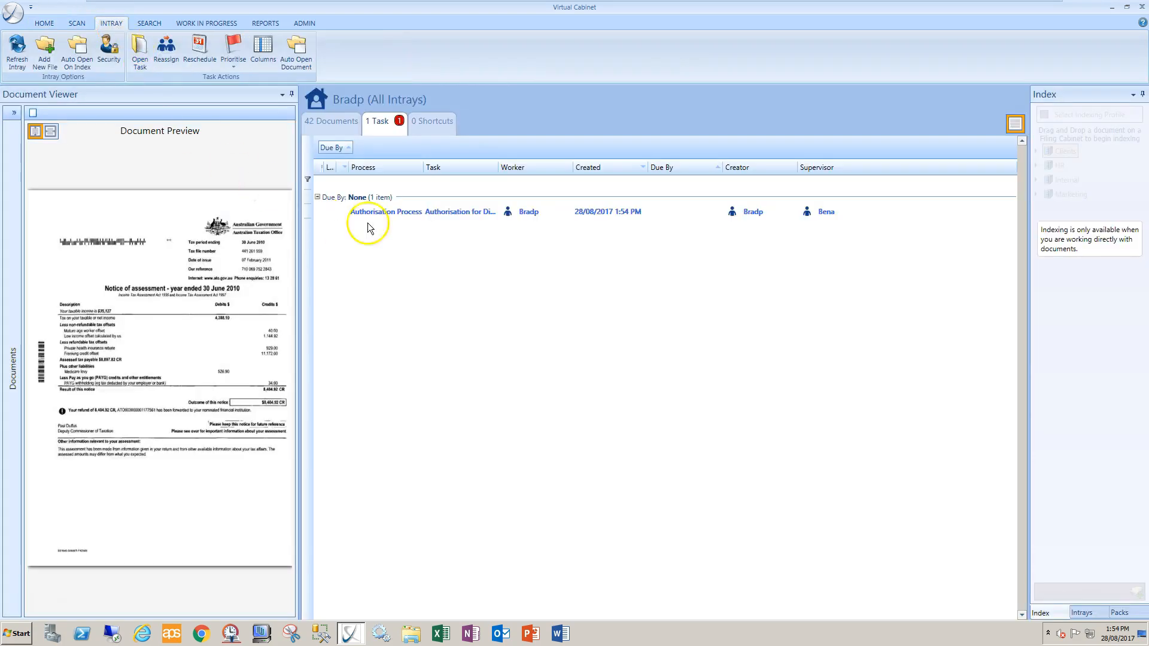
{"action": "double_click", "coordinate": [400, 213]}
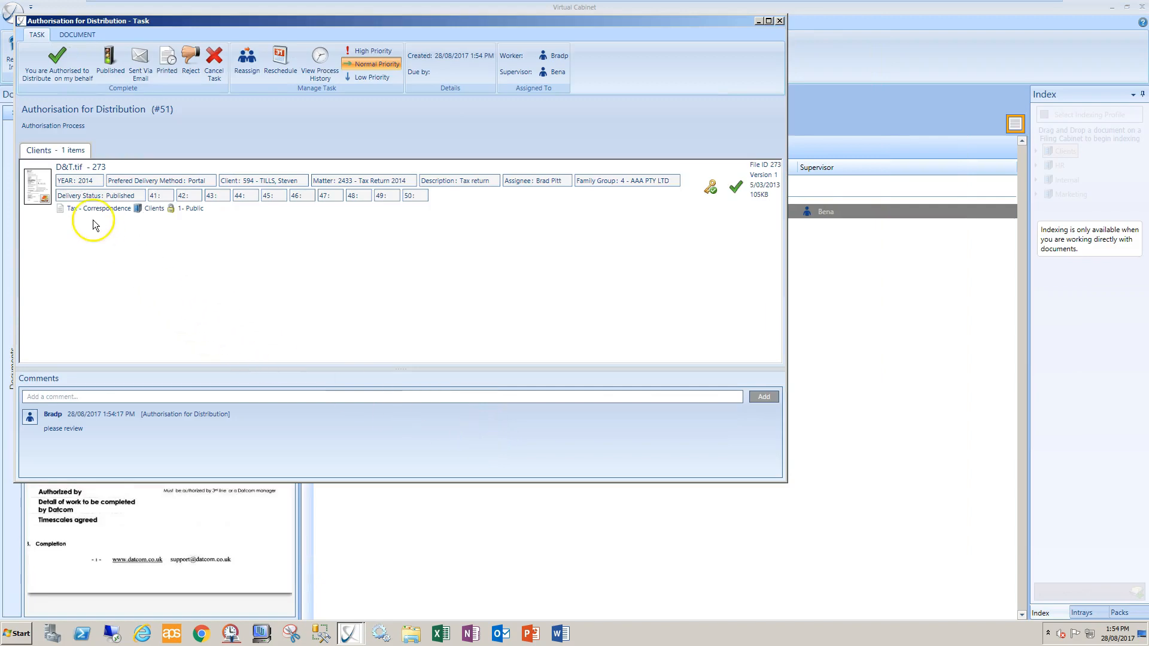
{"action": "left_click", "coordinate": [49, 193]}
{"action": "left_click", "coordinate": [84, 38]}
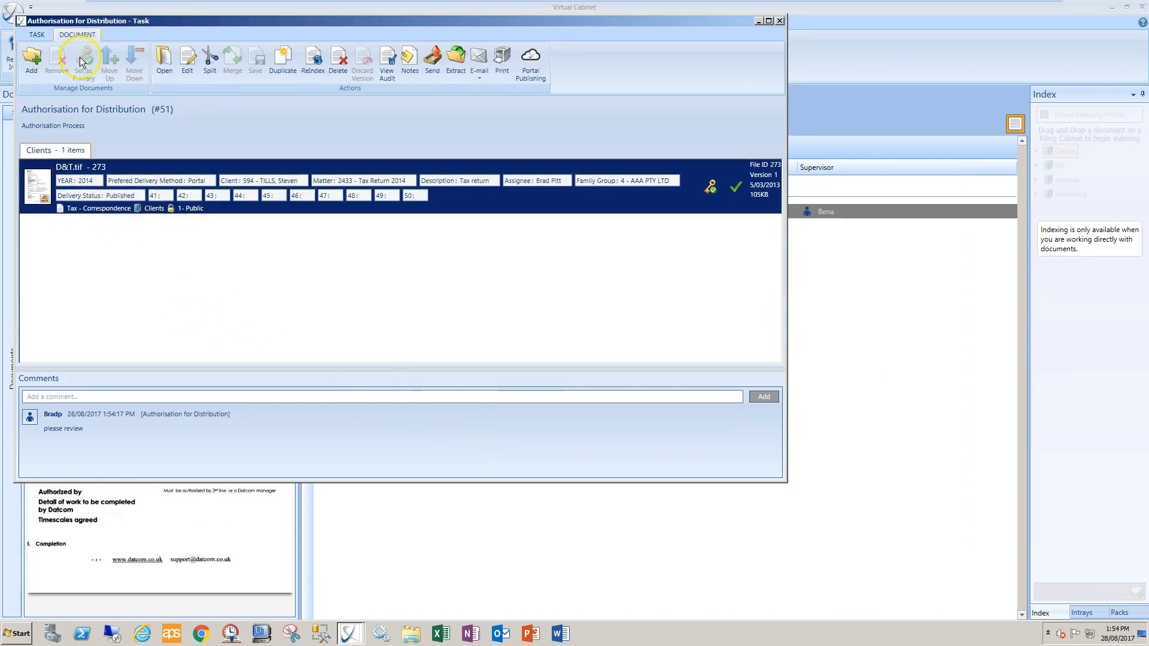
Step: View the D&T.tif document of the authorisation task in the viewer, close it and bring up the task's completion actions
{"action": "left_click", "coordinate": [42, 191]}
{"action": "double_click", "coordinate": [42, 191]}
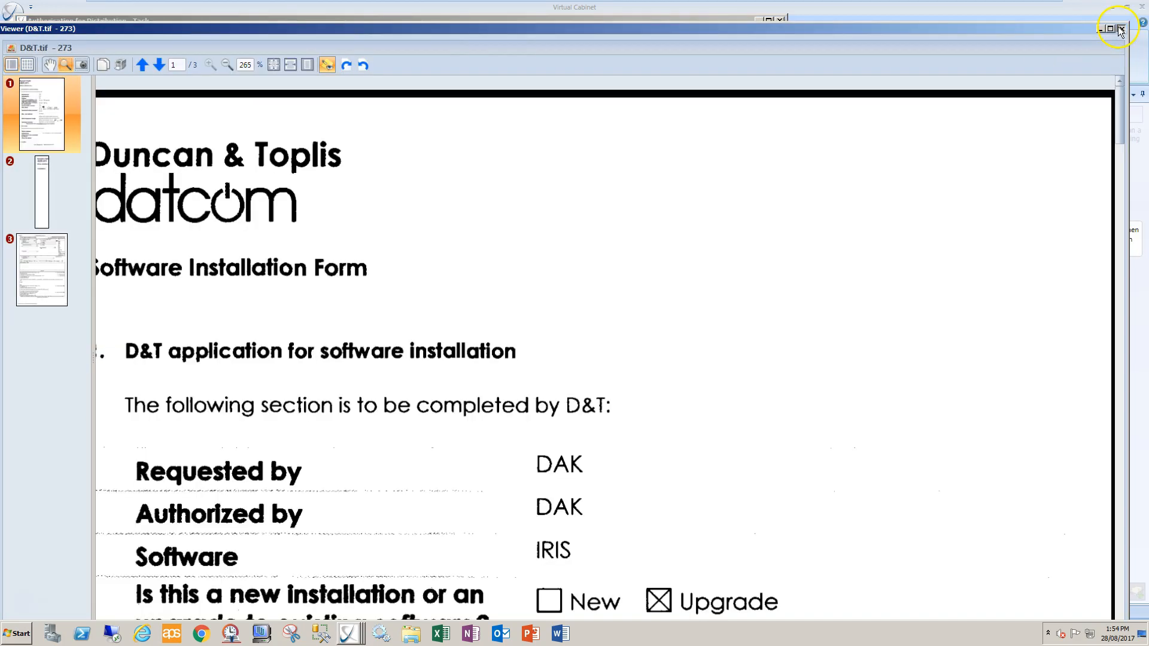
{"action": "left_click", "coordinate": [1120, 30]}
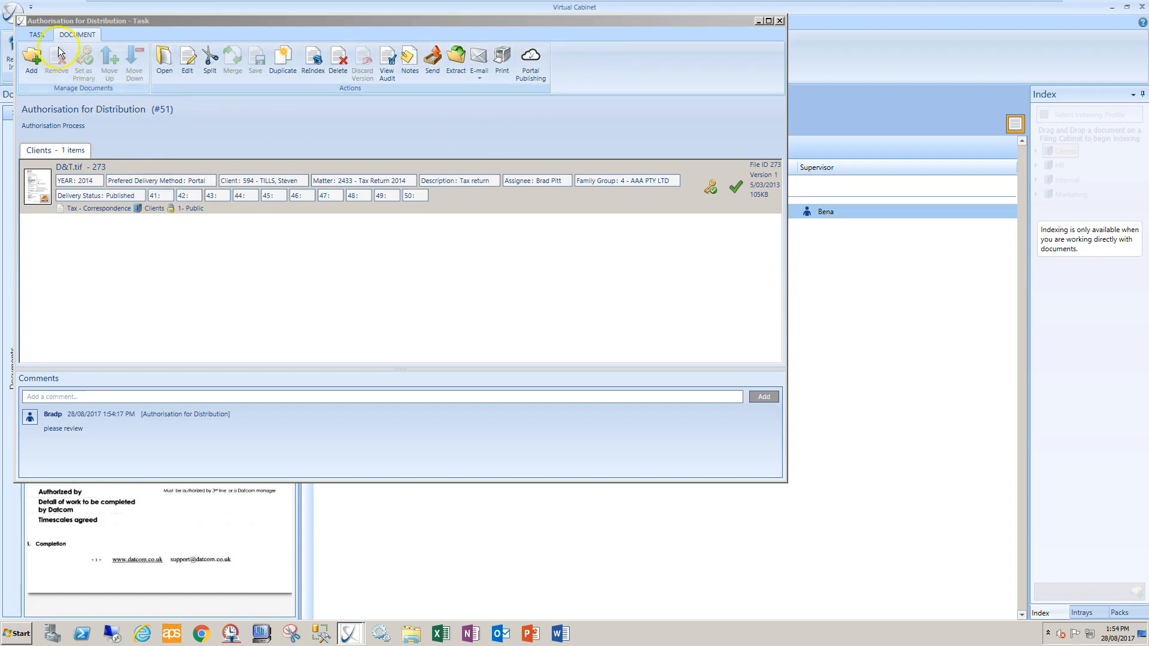
{"action": "left_click", "coordinate": [37, 35]}
{"action": "mouse_move", "coordinate": [44, 199]}
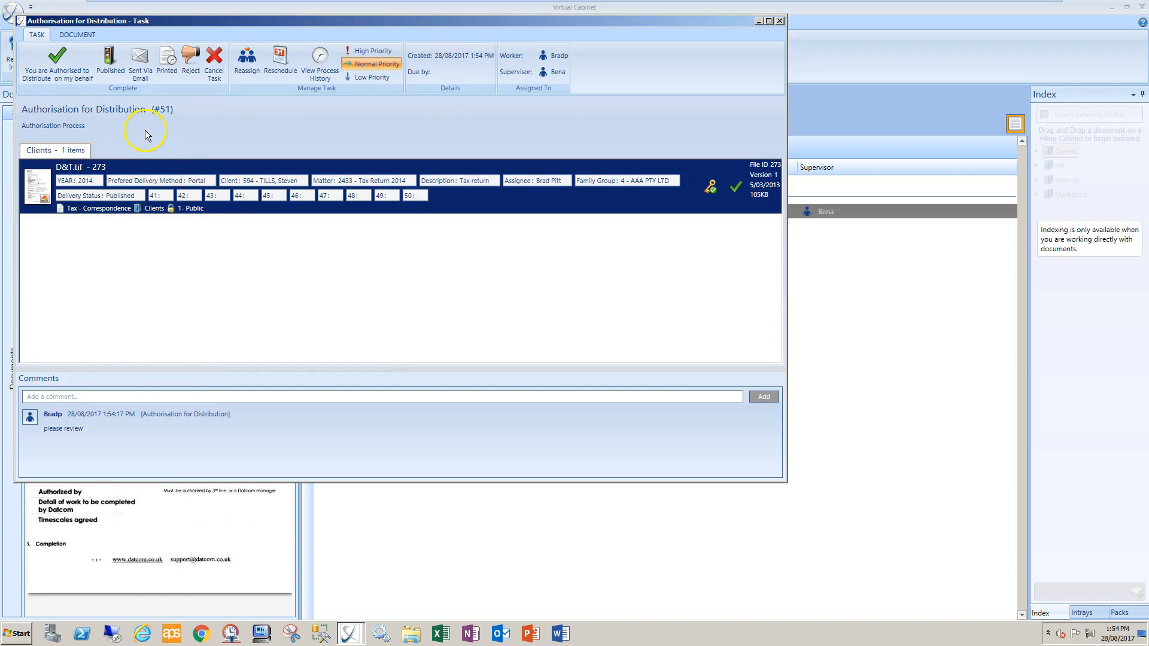
Step: Reject the Authorisation for Distribution task with the reason Not required and return to the intray's tasks
{"action": "left_click", "coordinate": [191, 57]}
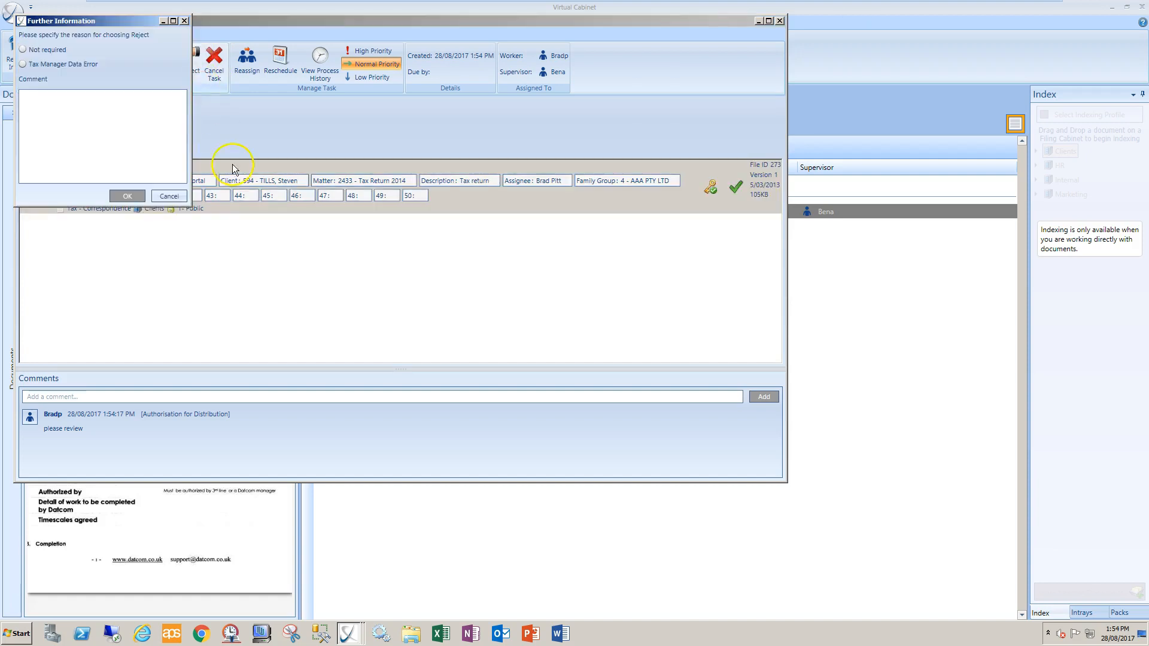
{"action": "left_click", "coordinate": [24, 50]}
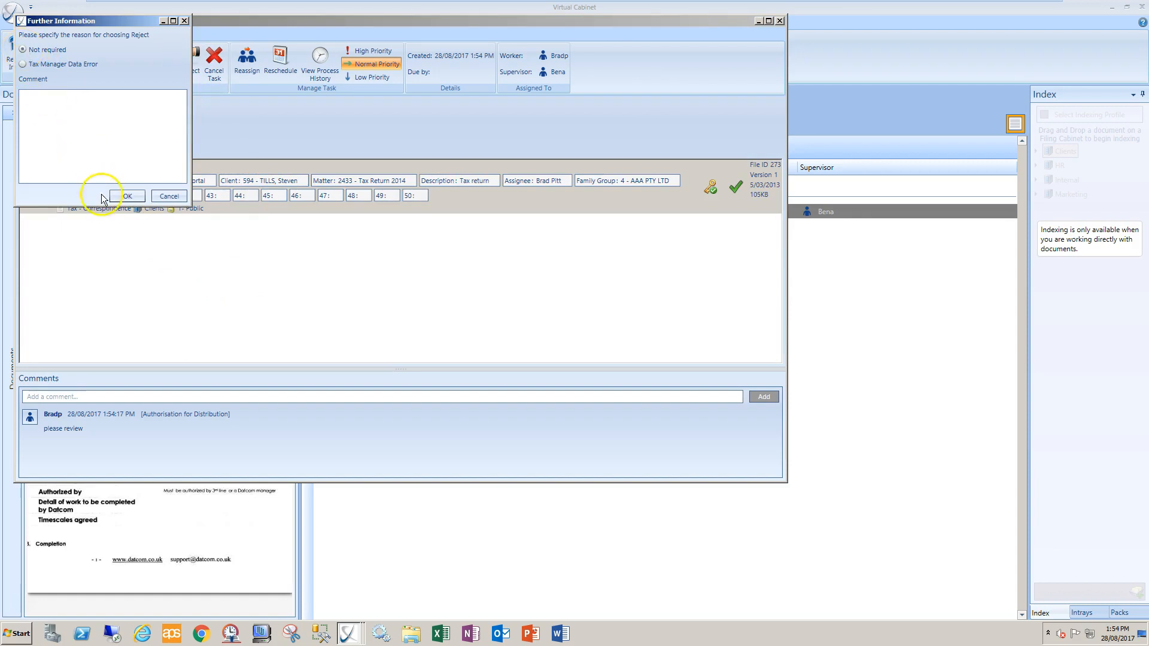
{"action": "left_click", "coordinate": [119, 196]}
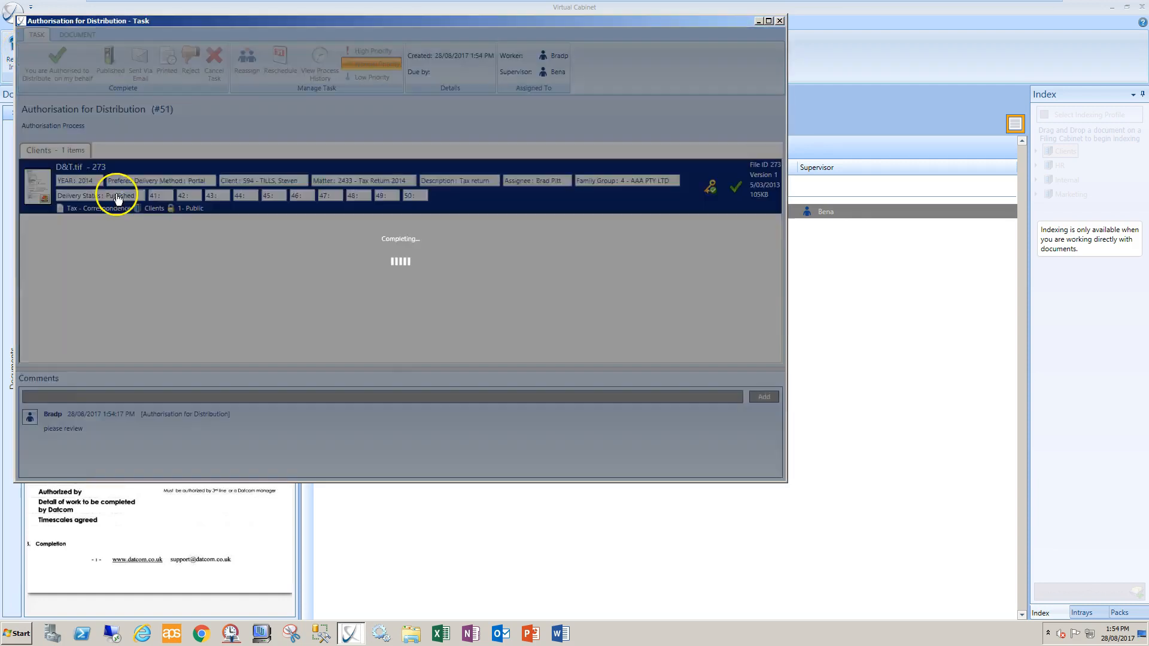
{"action": "left_click", "coordinate": [333, 123]}
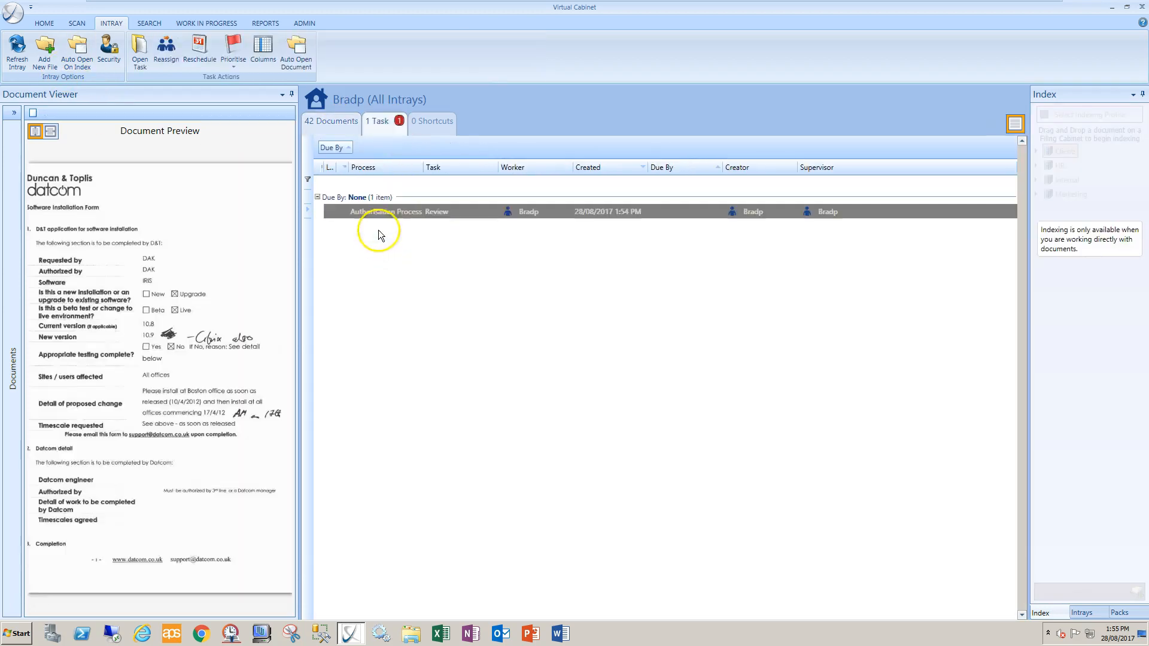
Step: Open the Review task from the intray and resubmit it with the reason Letter Fixed
{"action": "left_click", "coordinate": [410, 212]}
{"action": "double_click", "coordinate": [409, 212]}
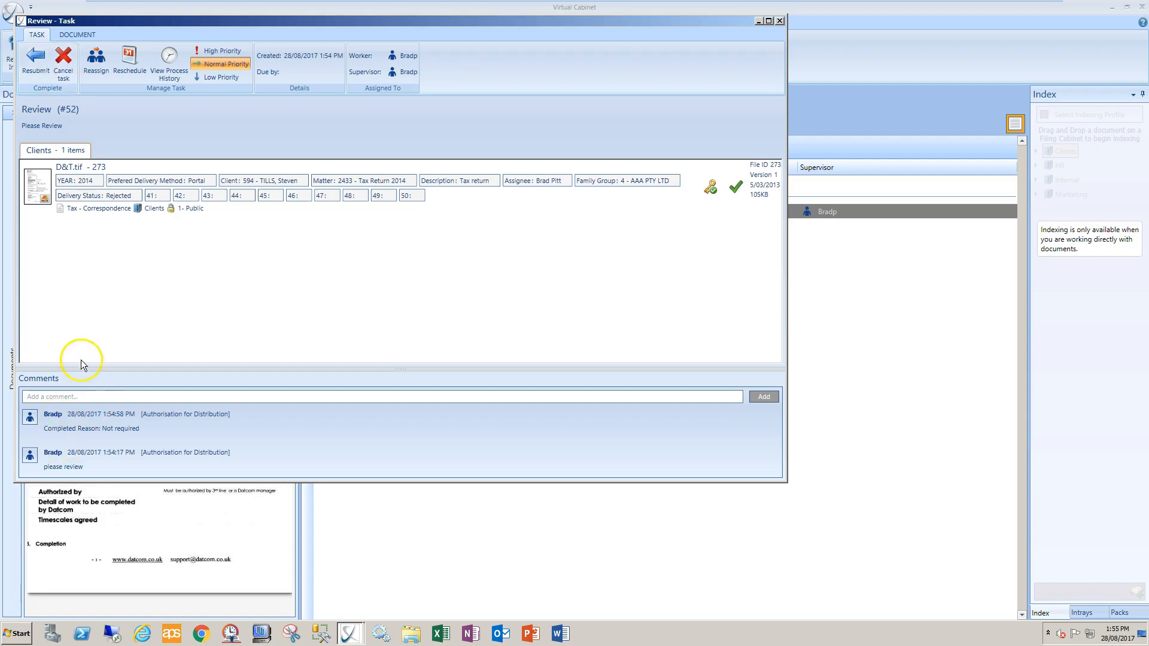
{"action": "left_click", "coordinate": [28, 55]}
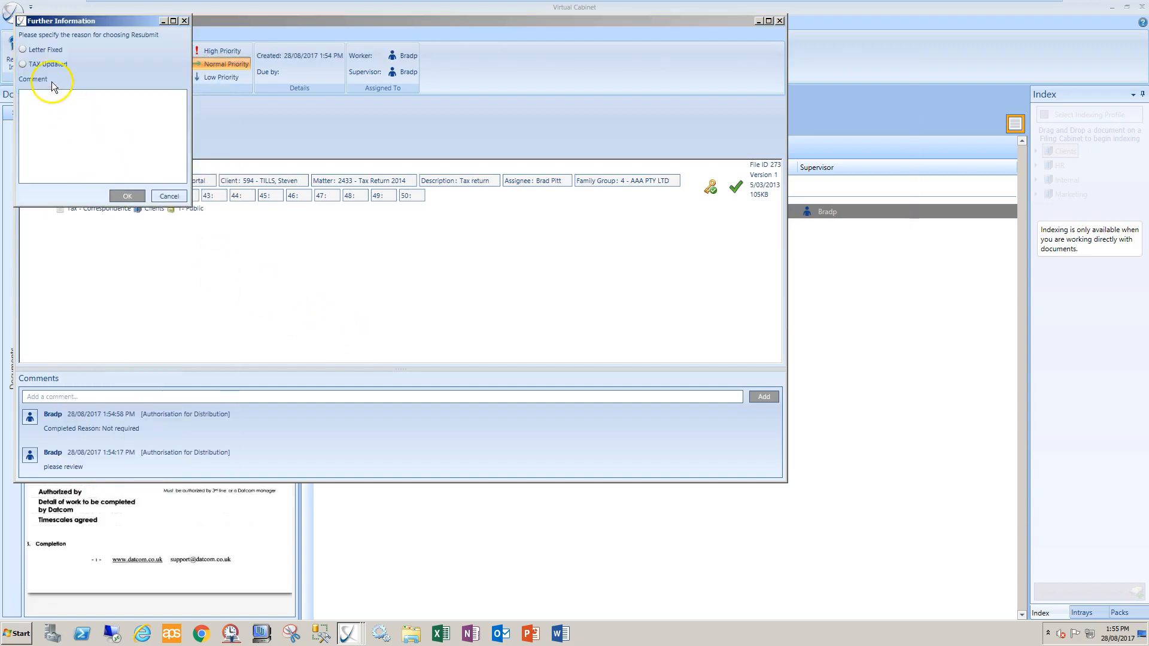
{"action": "left_click", "coordinate": [24, 64]}
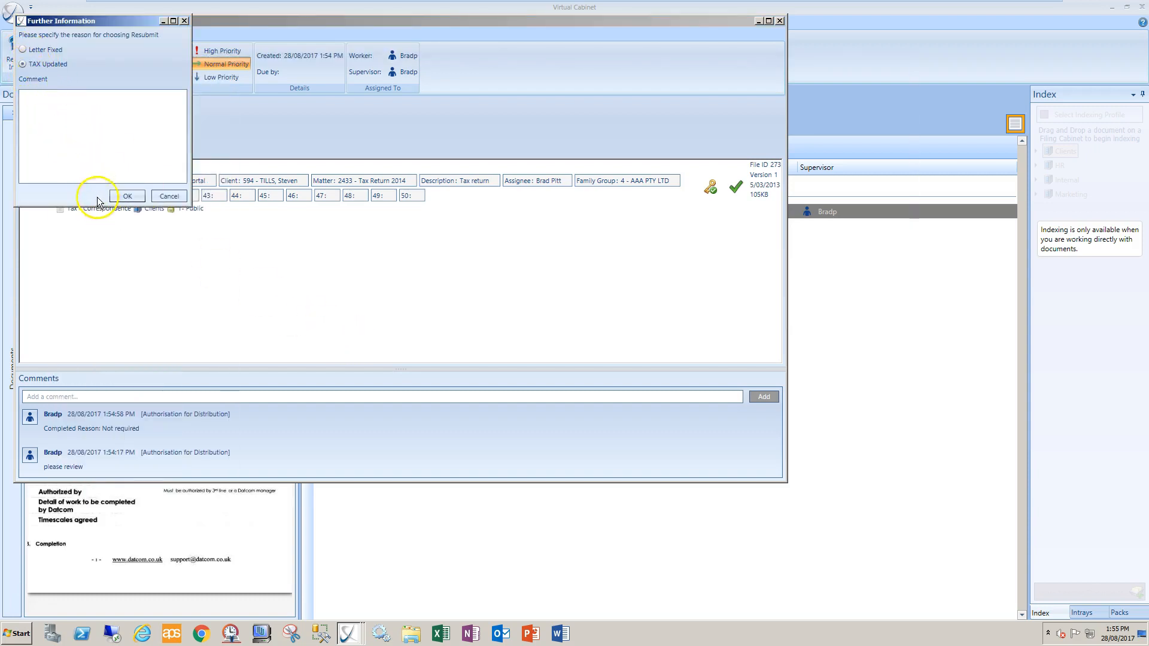
{"action": "left_click", "coordinate": [42, 50]}
{"action": "left_click", "coordinate": [124, 196]}
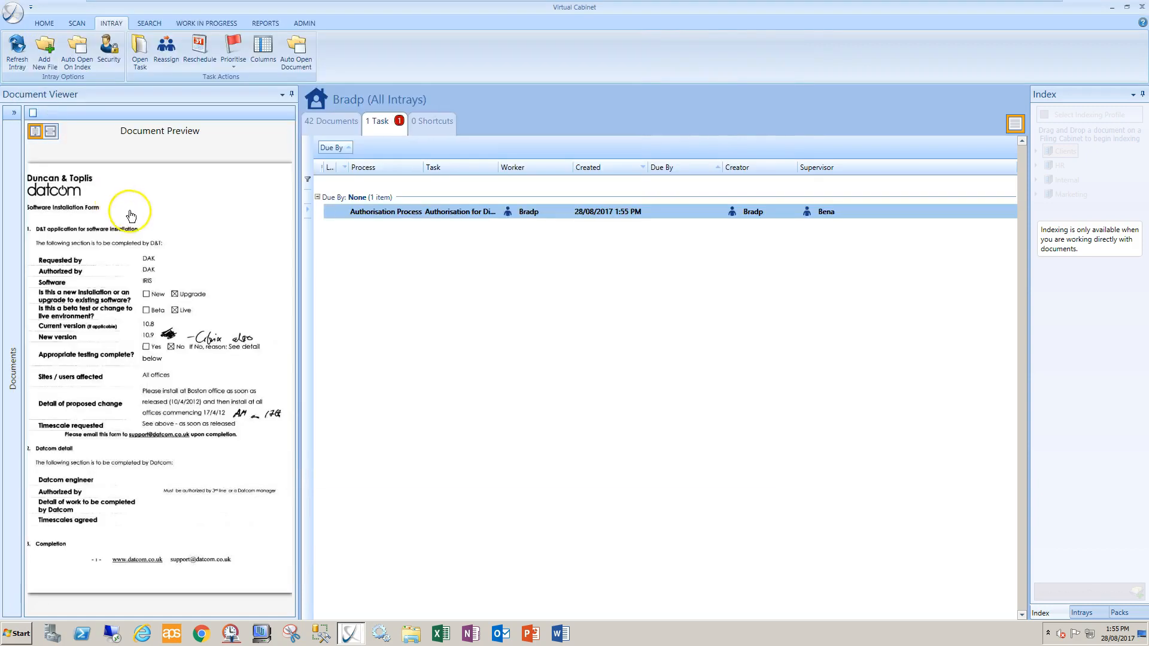
Step: Open the resubmitted Authorisation for Distribution task, check the actions for its D&T.tif document and return to the task actions
{"action": "right_click", "coordinate": [401, 212]}
{"action": "left_click", "coordinate": [432, 224]}
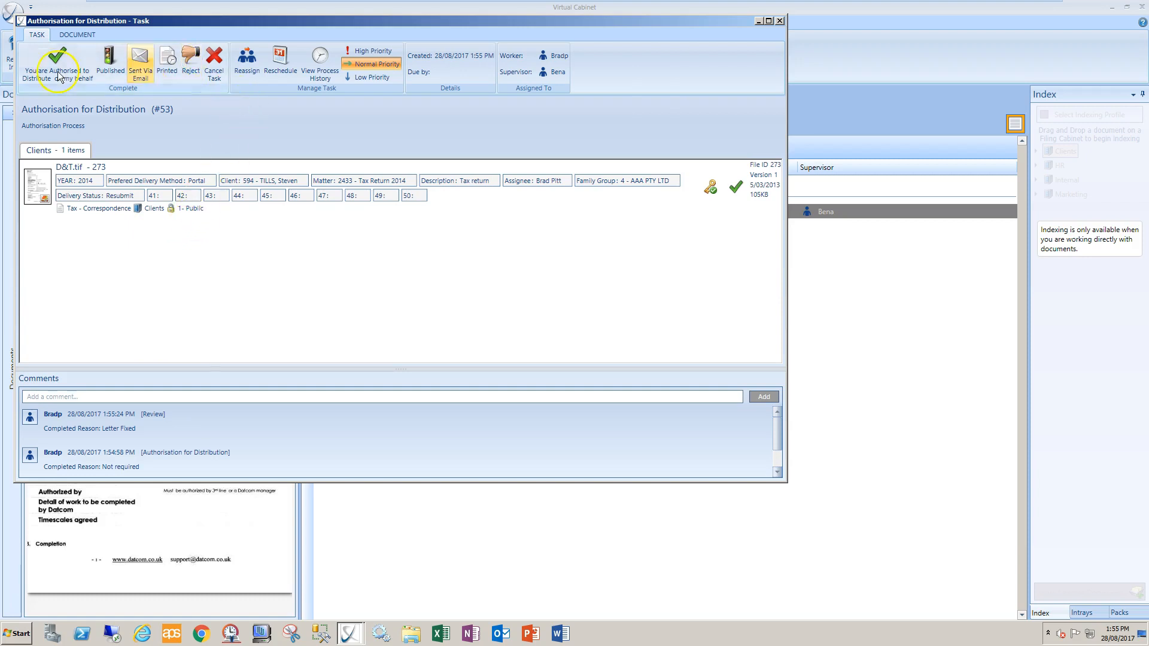
{"action": "left_click", "coordinate": [60, 34]}
{"action": "left_click", "coordinate": [35, 182]}
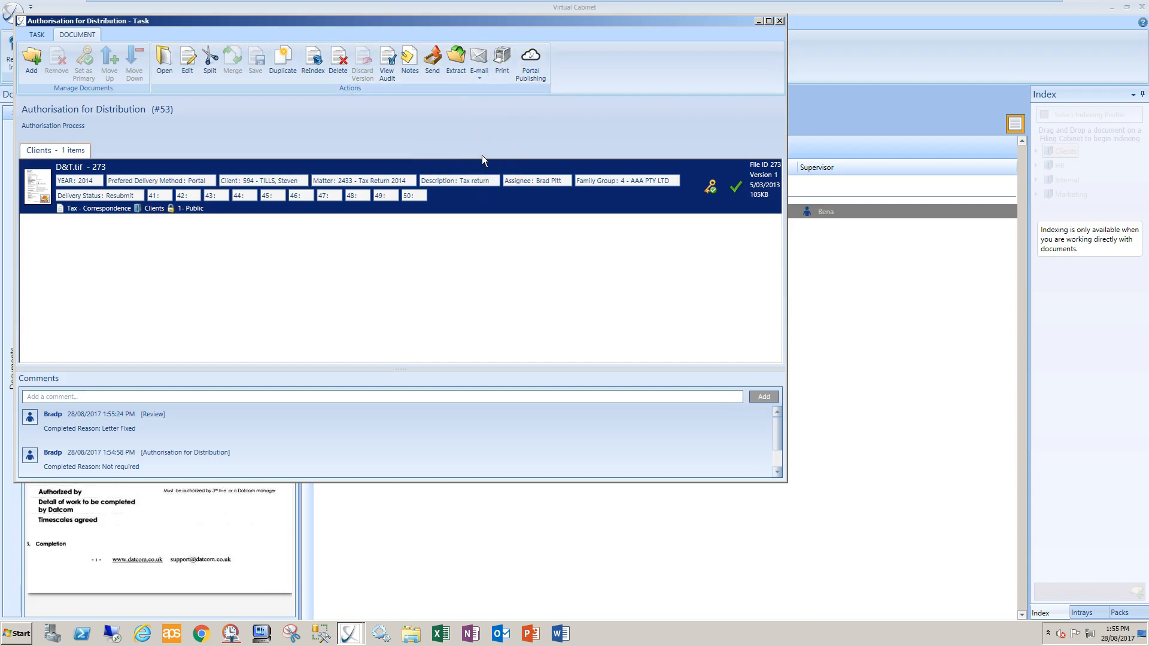
{"action": "left_click", "coordinate": [38, 35]}
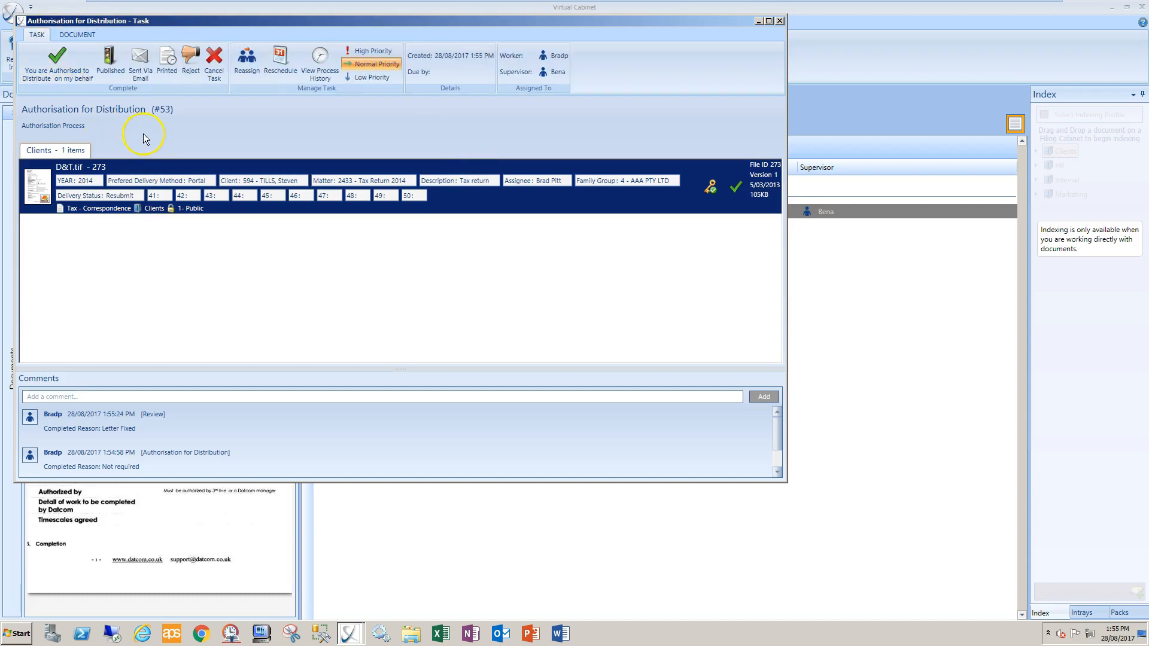
Step: Complete the task as You are Authorised to Distribute on my behalf with the reason Please Publish
{"action": "left_click", "coordinate": [58, 70]}
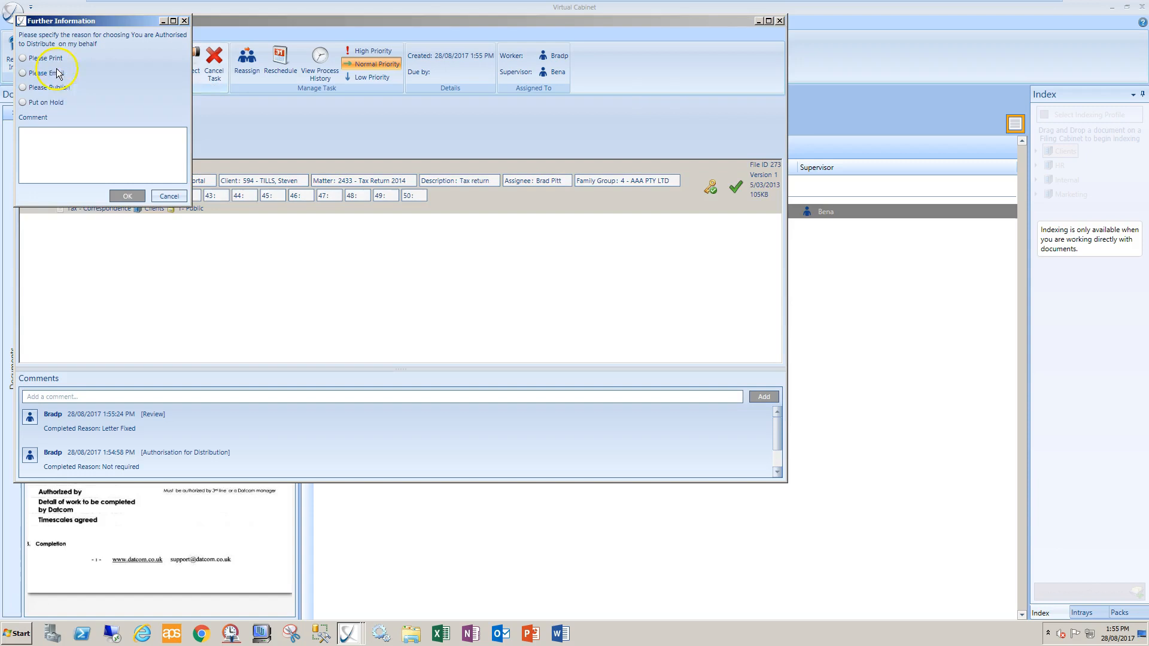
{"action": "left_click", "coordinate": [23, 88]}
{"action": "left_click", "coordinate": [128, 195]}
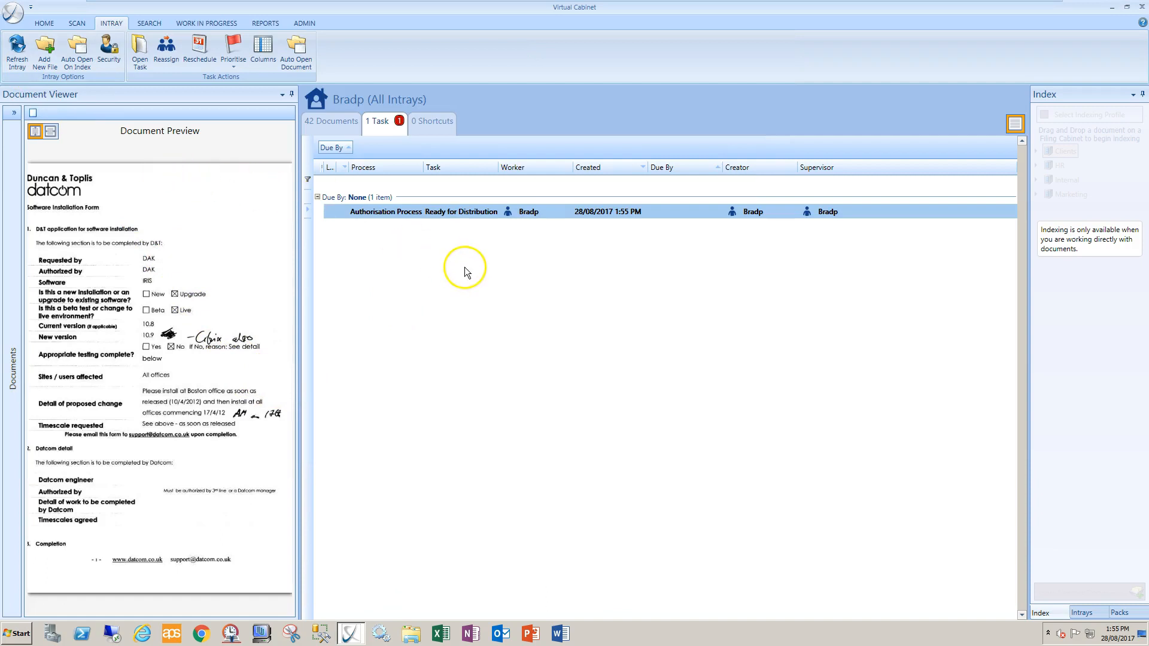
Step: Open the Ready for Distribution task from the intray and compare the D&T.tif document actions with the task's completion actions
{"action": "right_click", "coordinate": [411, 216]}
{"action": "left_click", "coordinate": [437, 223]}
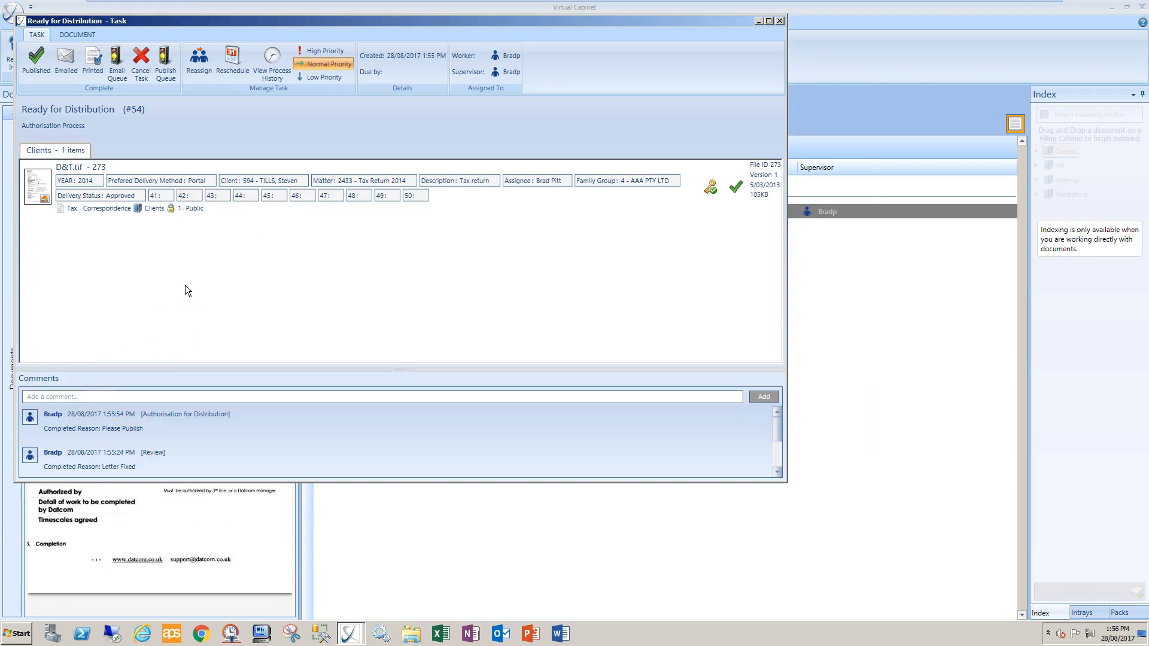
{"action": "left_click", "coordinate": [76, 34]}
{"action": "left_click", "coordinate": [43, 179]}
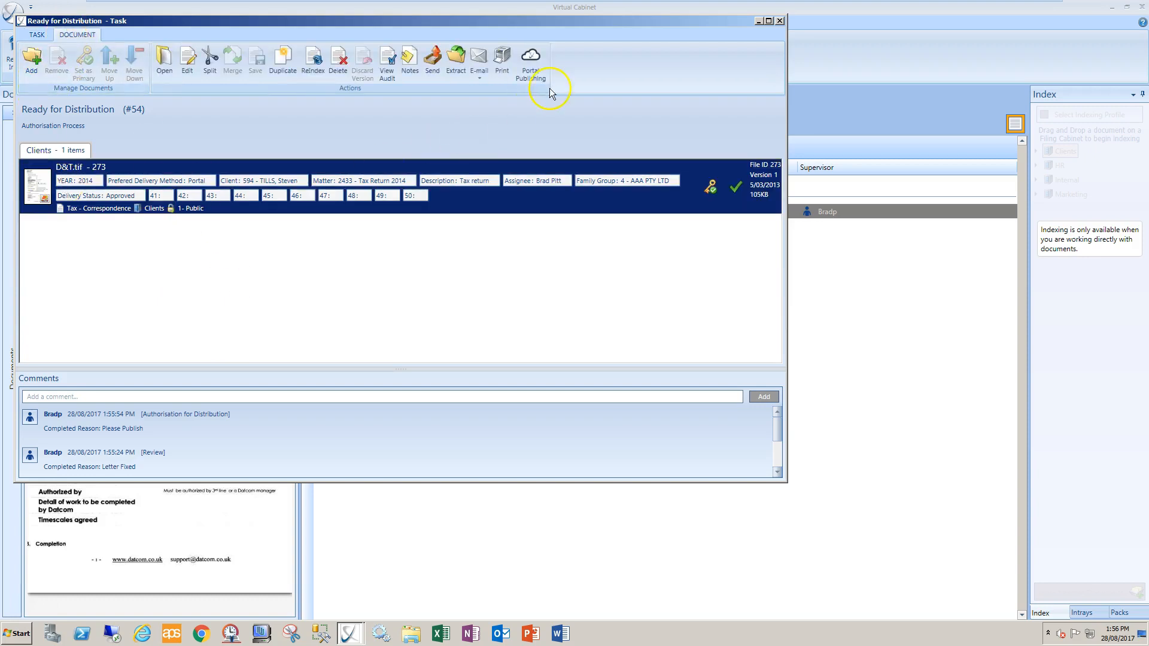
{"action": "left_click", "coordinate": [36, 34]}
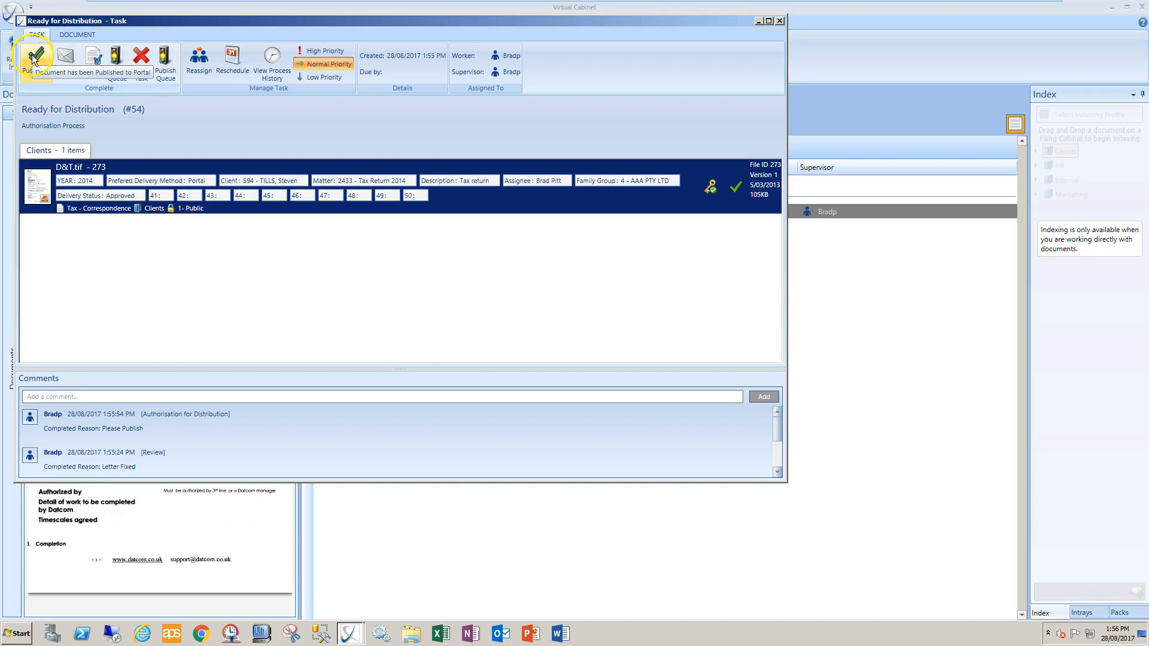
{"action": "left_click", "coordinate": [77, 34]}
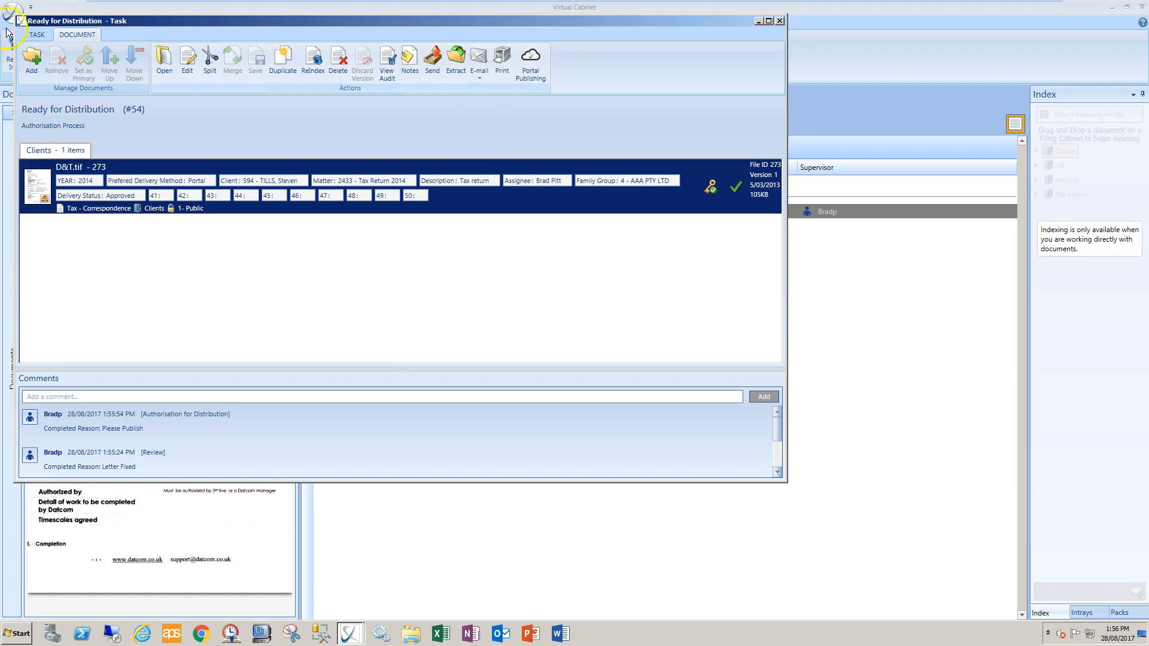
{"action": "left_click", "coordinate": [36, 34]}
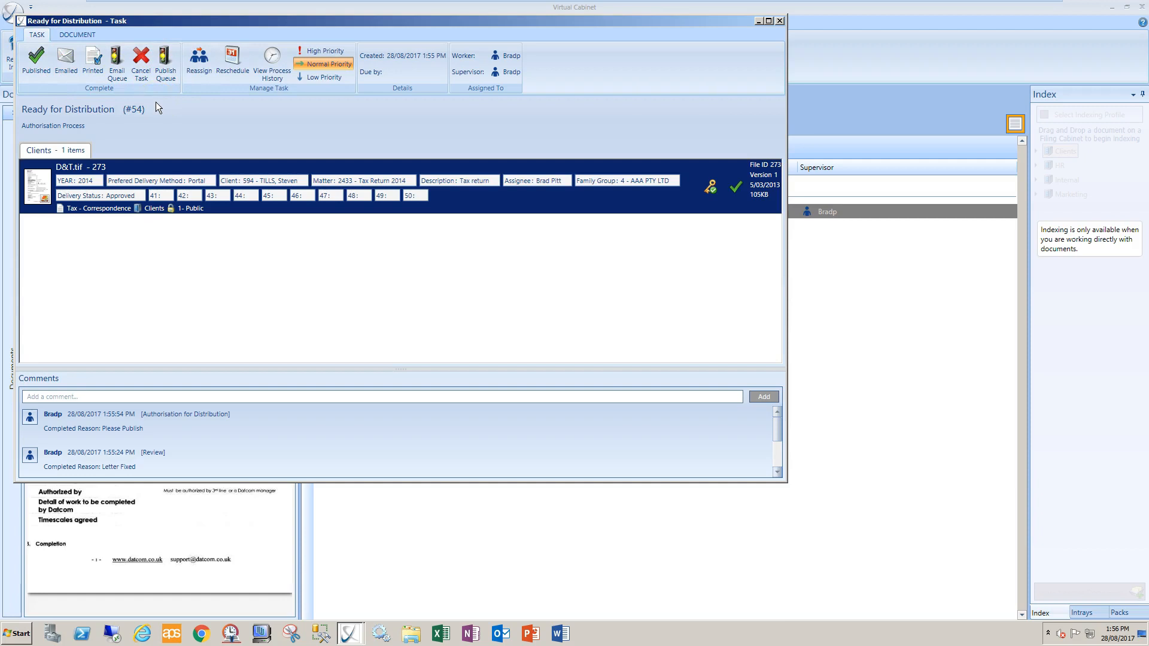
Step: Complete the Ready for Distribution task by sending its document to the Publish Queue
{"action": "left_click", "coordinate": [148, 99]}
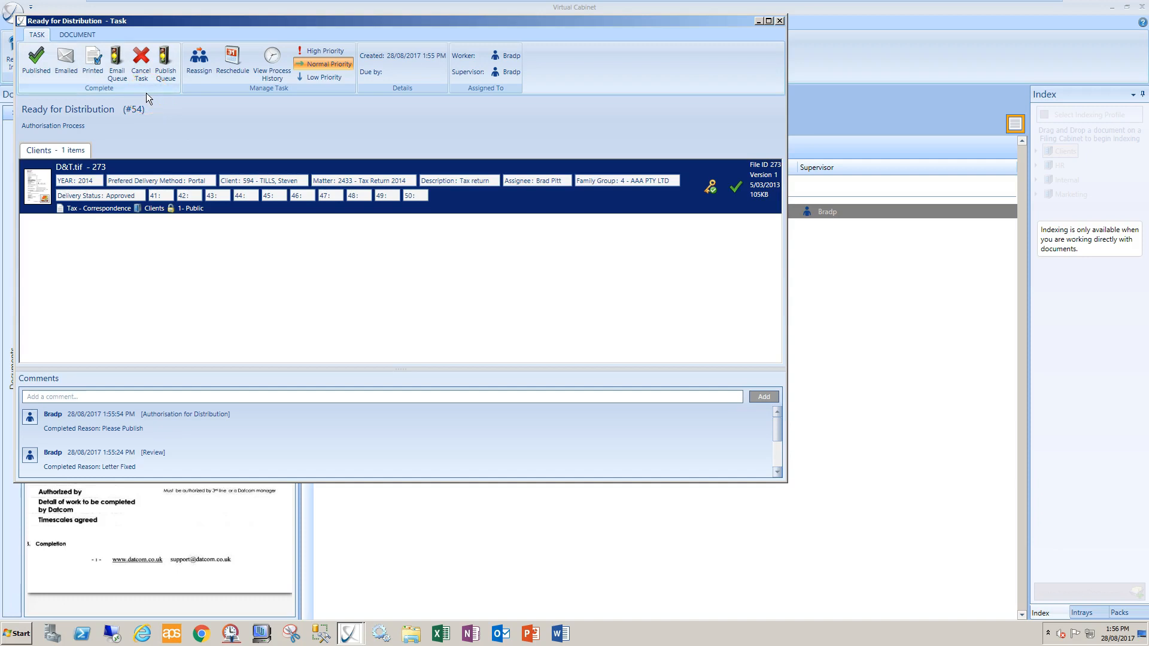
{"action": "left_click", "coordinate": [174, 109]}
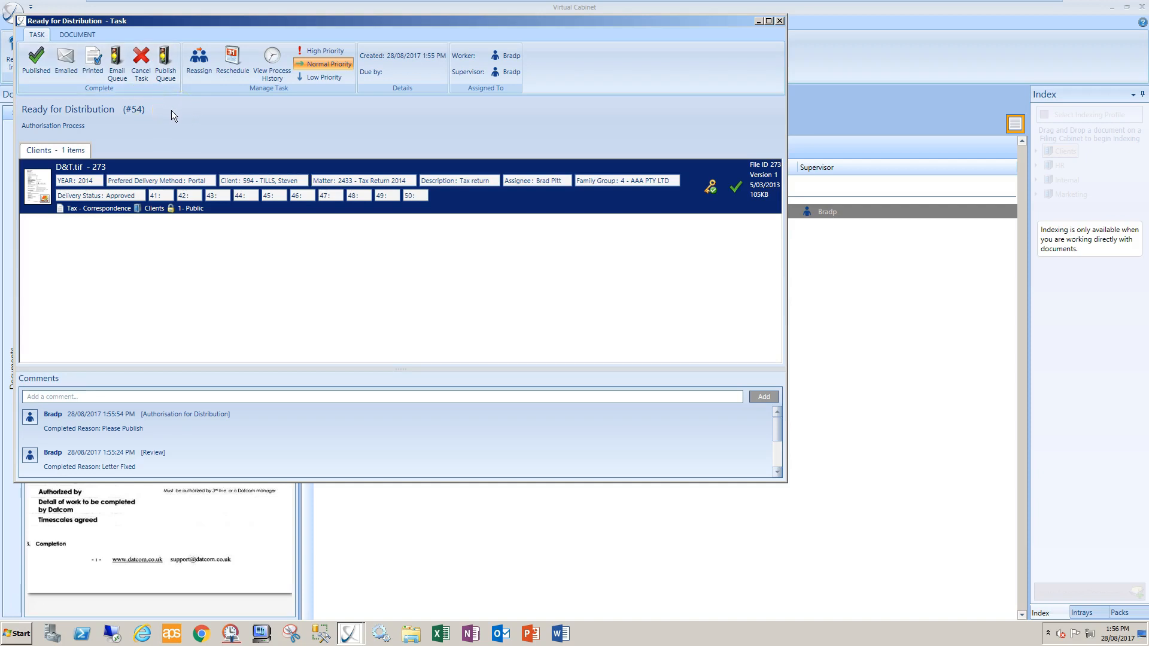
{"action": "left_click", "coordinate": [165, 58]}
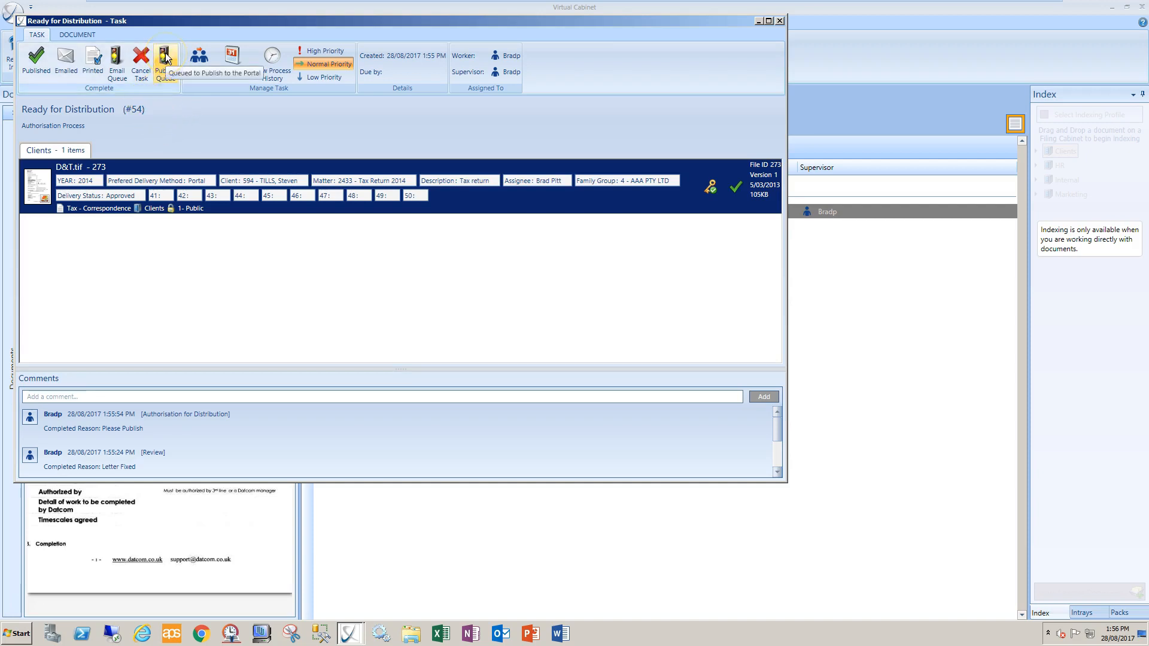
{"action": "left_click", "coordinate": [166, 58]}
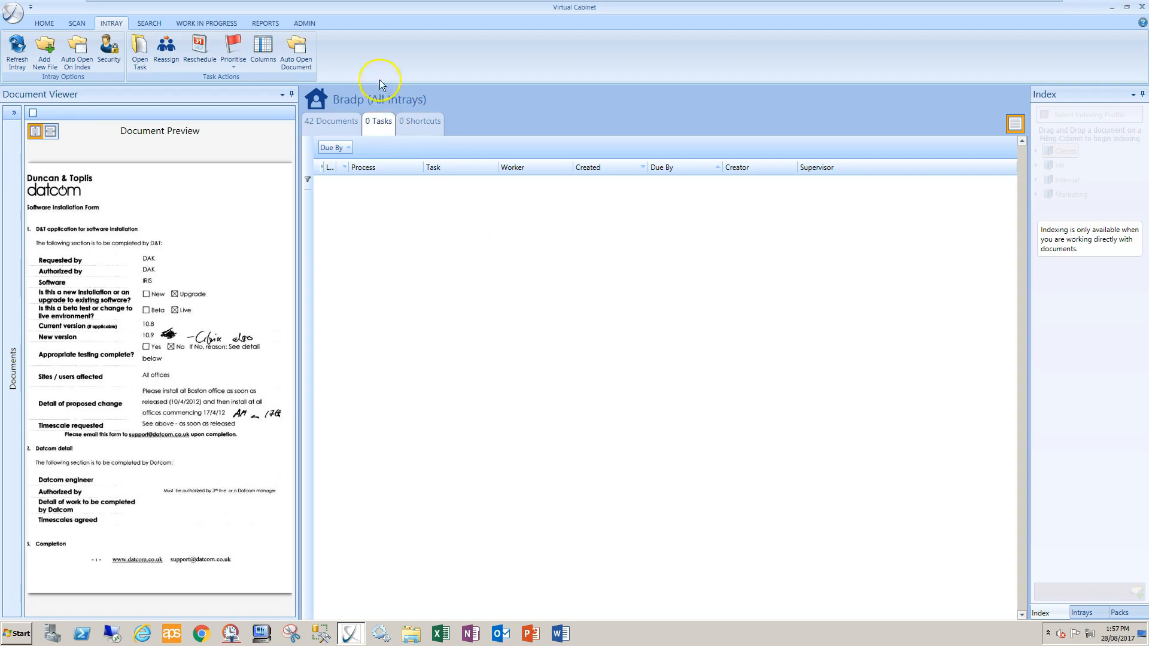
Step: Go to the administration area's list of processes and open the Authorisation Process for editing
{"action": "left_click", "coordinate": [305, 23]}
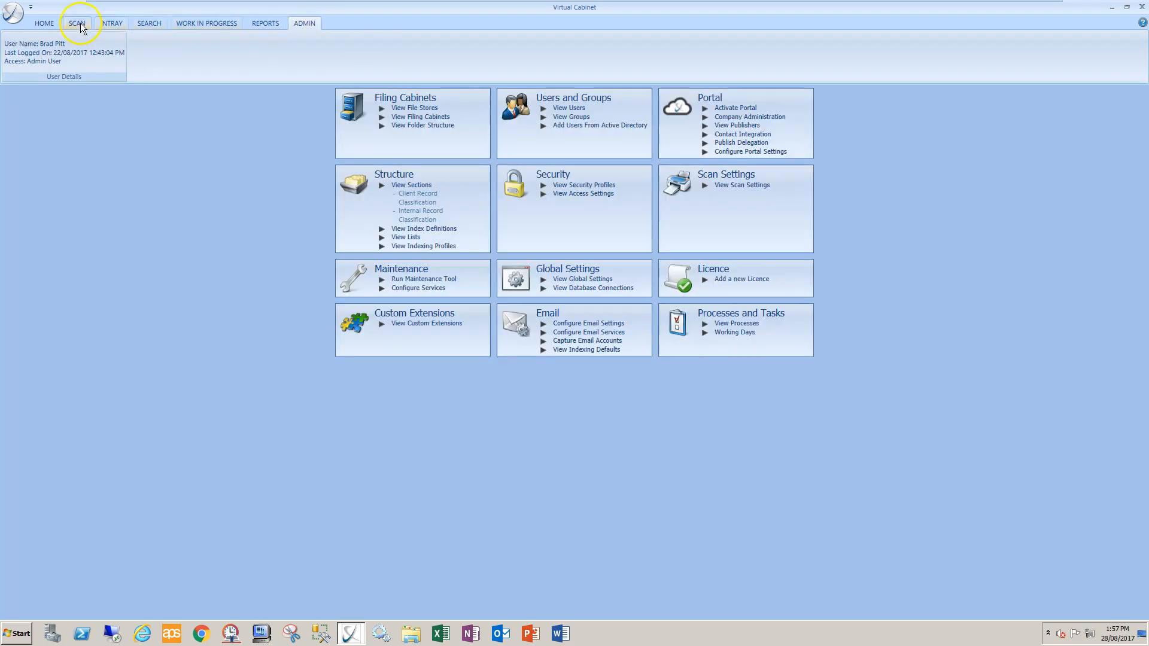
{"action": "left_click", "coordinate": [45, 23]}
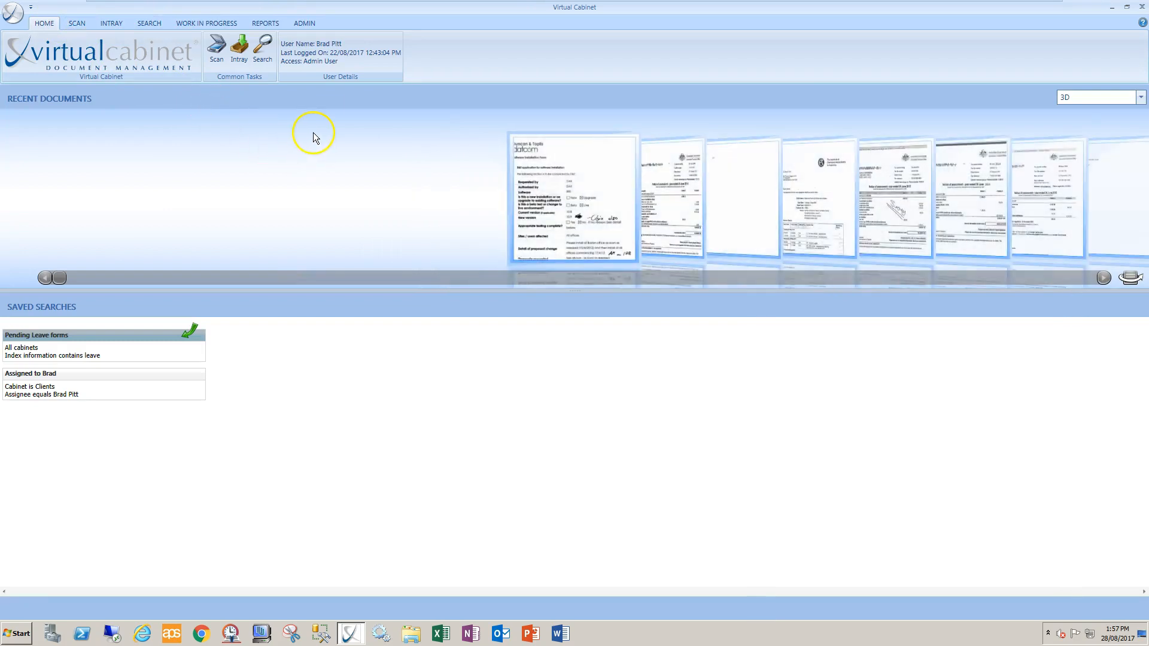
{"action": "left_click", "coordinate": [306, 24]}
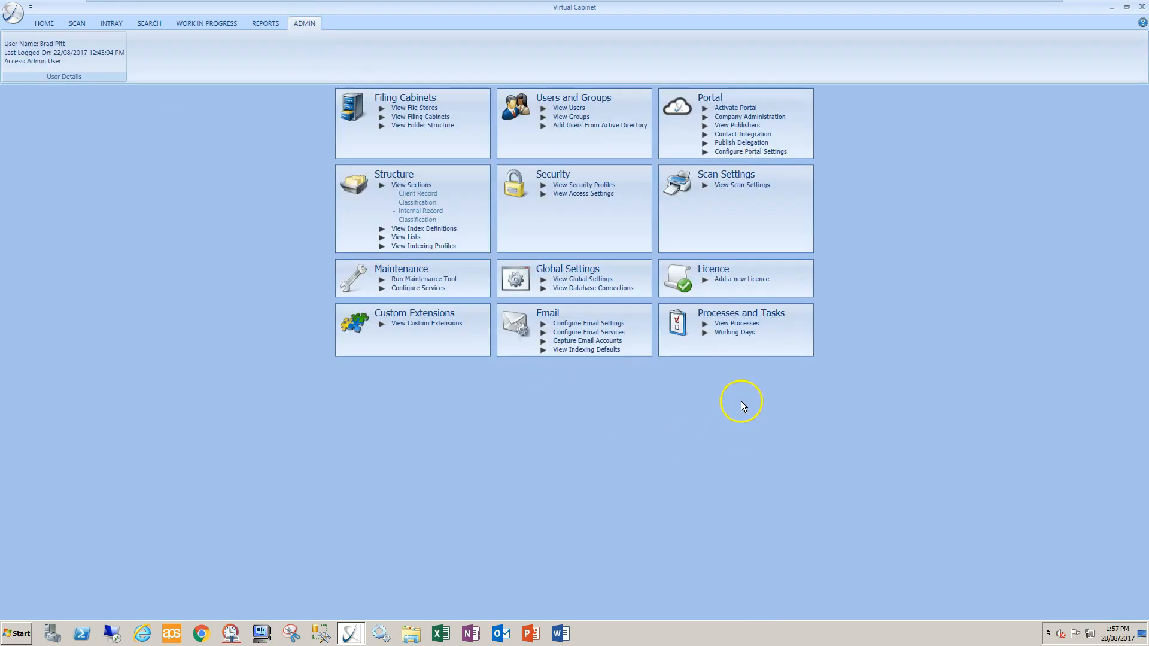
{"action": "left_click", "coordinate": [737, 324]}
{"action": "left_click", "coordinate": [413, 243]}
{"action": "left_click", "coordinate": [466, 219]}
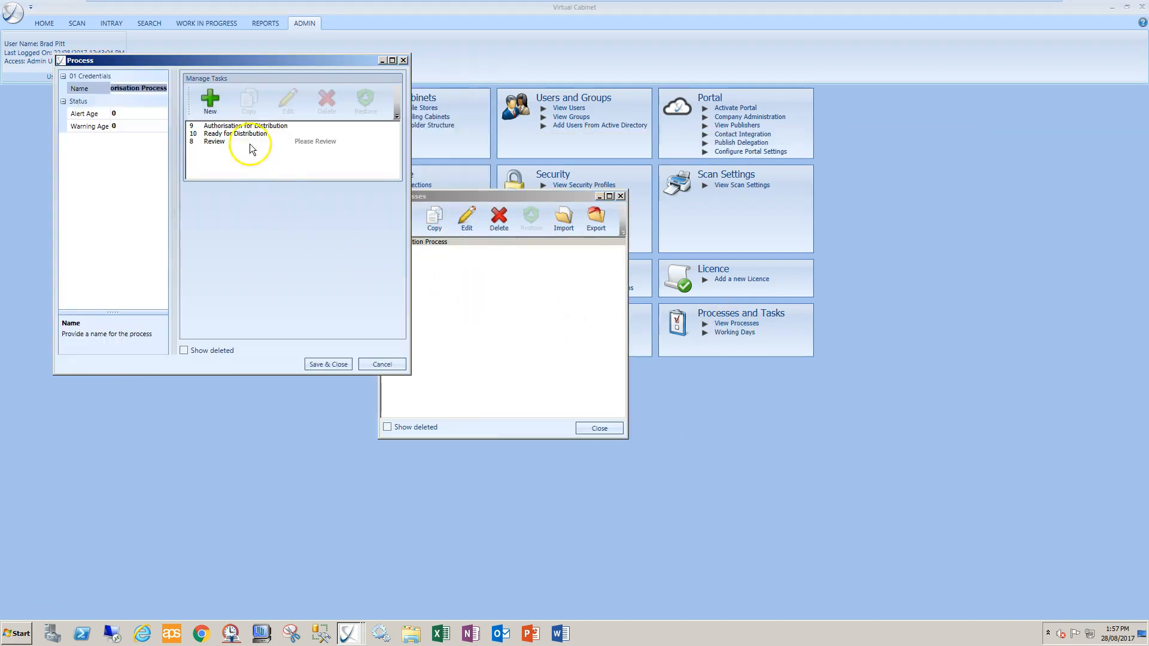
Step: Open the process's Authorisation for Distribution task for editing and expand the advanced options of its properties
{"action": "left_click", "coordinate": [227, 127]}
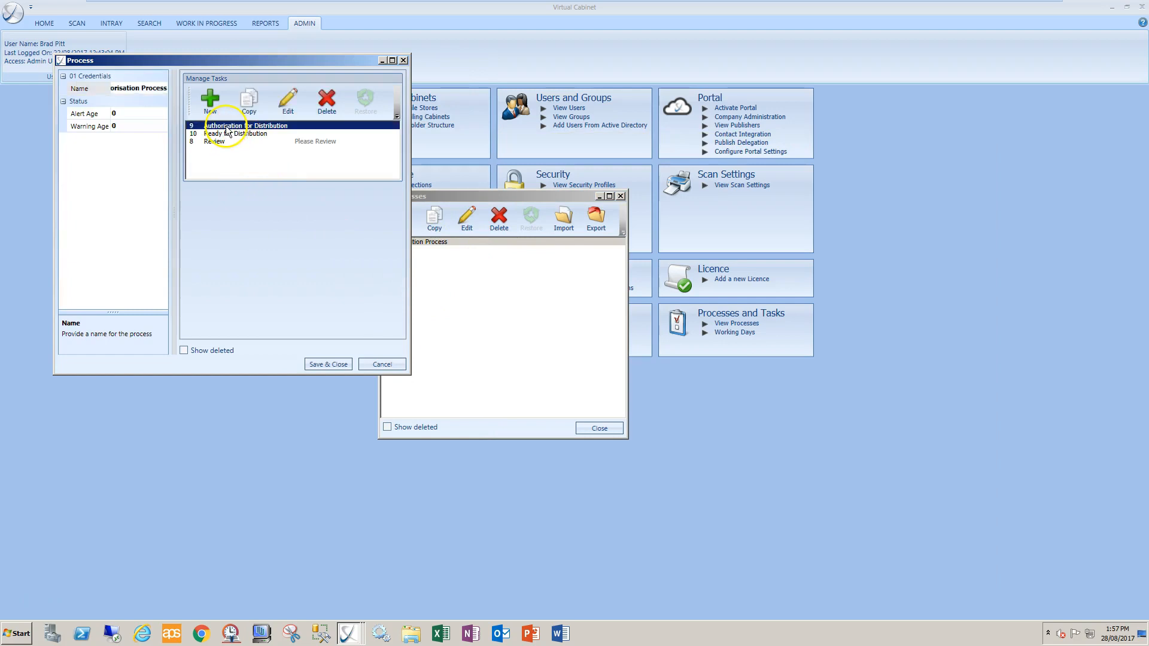
{"action": "left_click", "coordinate": [289, 102]}
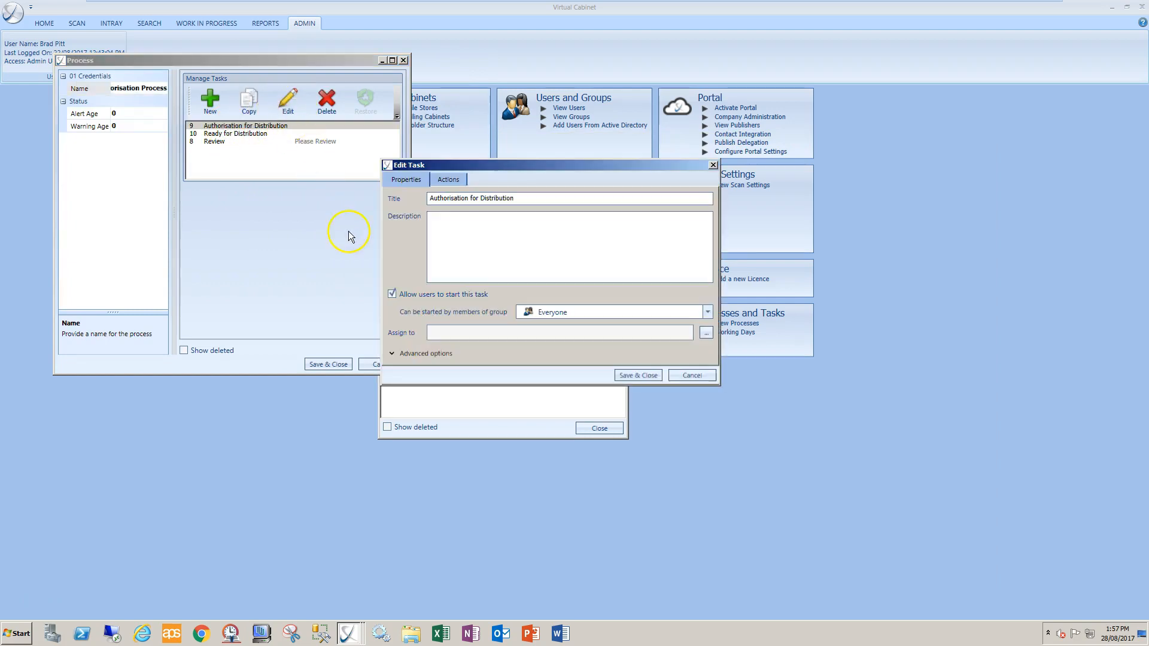
{"action": "left_click", "coordinate": [393, 353]}
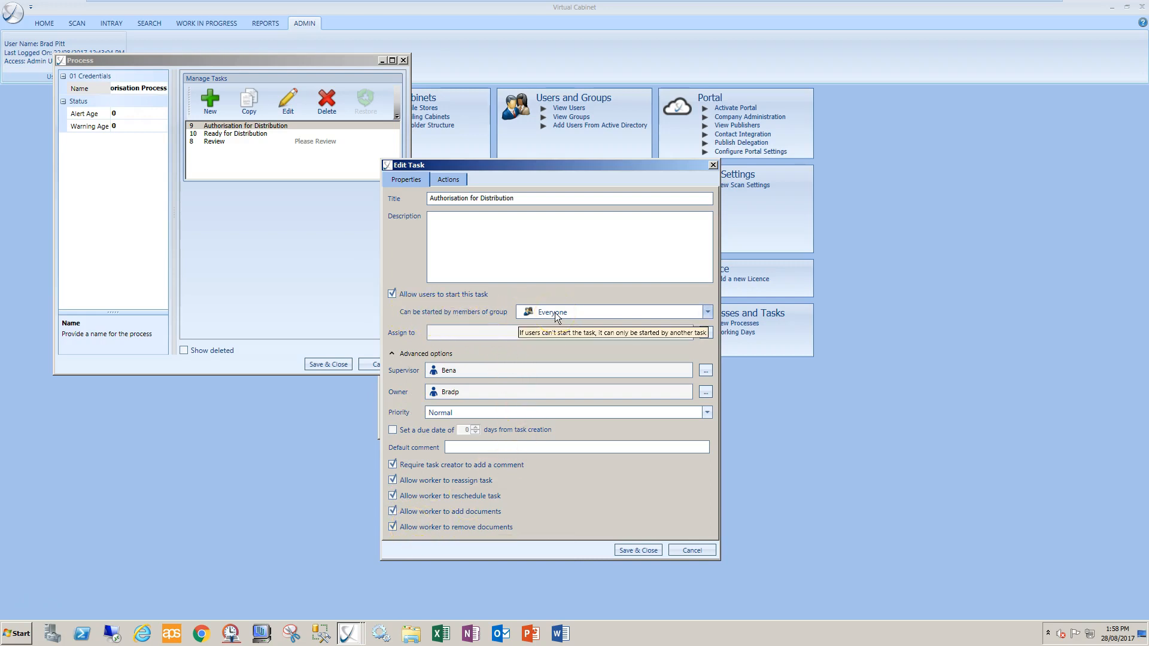
Step: Examine the settings of each of the task's actions, from You are Authorised to Distribute on my behalf through Cancel Task
{"action": "left_click", "coordinate": [453, 179]}
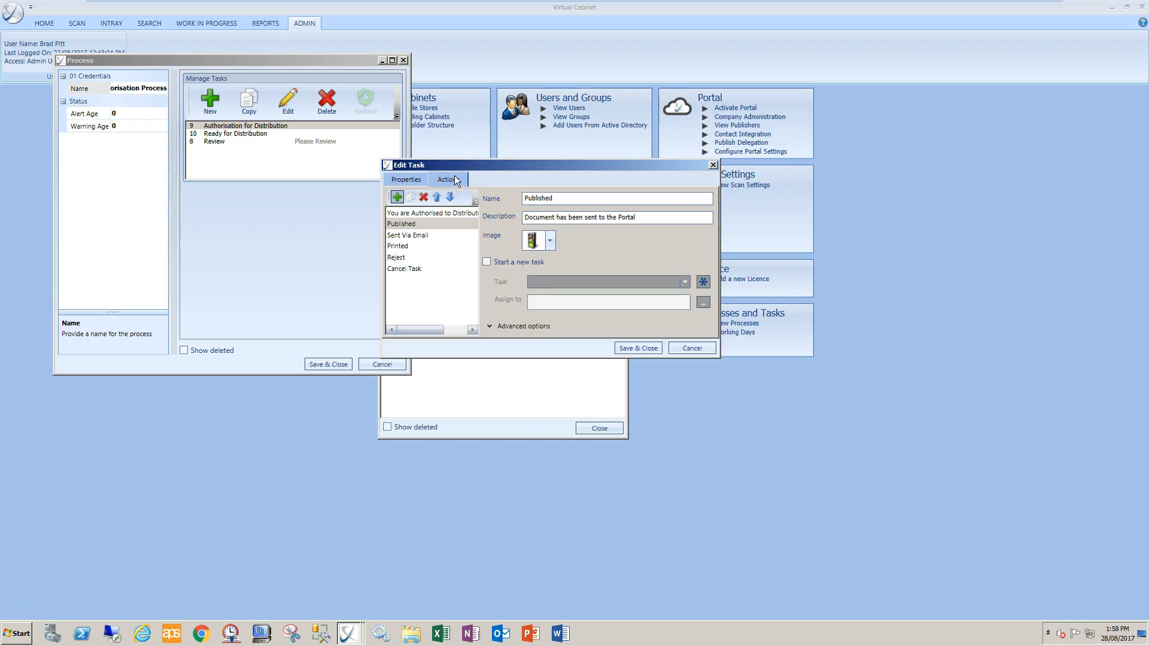
{"action": "left_click", "coordinate": [407, 214]}
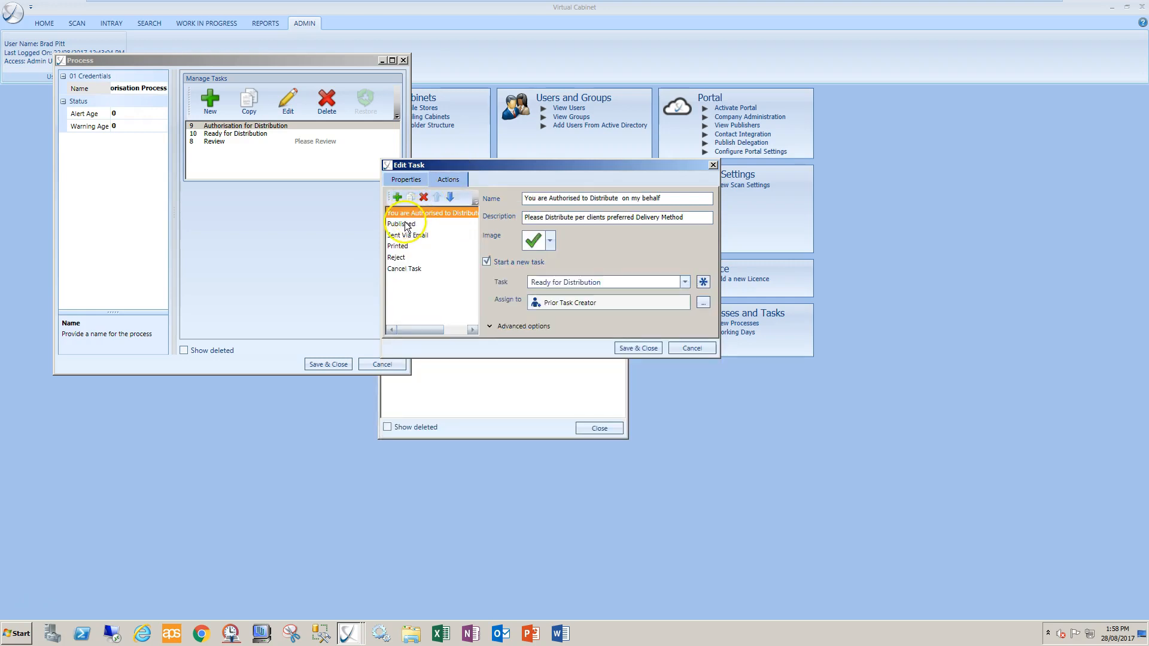
{"action": "left_click", "coordinate": [402, 224]}
{"action": "left_click", "coordinate": [407, 235]}
{"action": "left_click", "coordinate": [398, 246]}
{"action": "left_click", "coordinate": [397, 258]}
{"action": "left_click", "coordinate": [399, 270]}
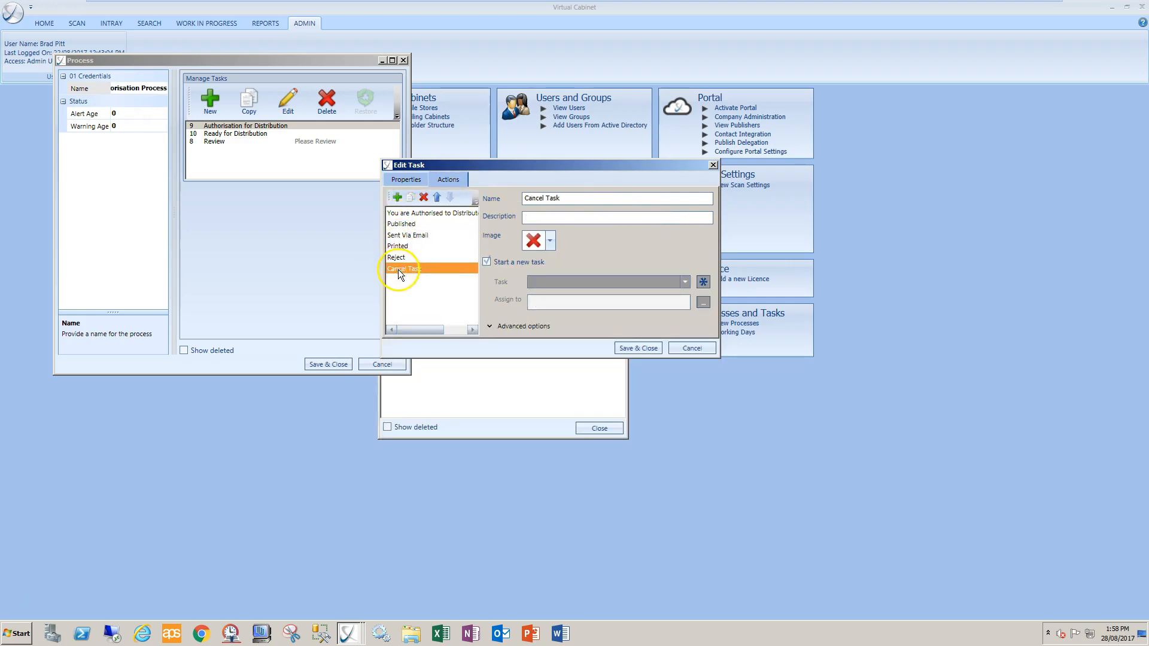
Step: Examine the advanced options of the You are Authorised to Distribute on my behalf action, including its index update value
{"action": "left_click", "coordinate": [407, 214]}
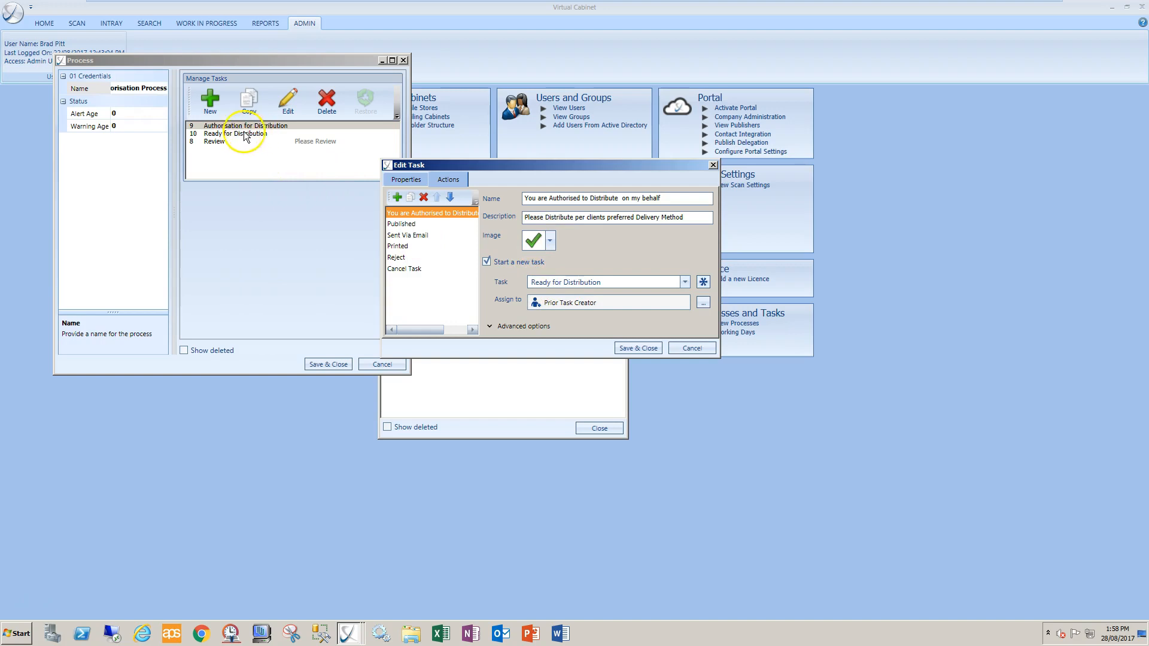
{"action": "left_click", "coordinate": [490, 326]}
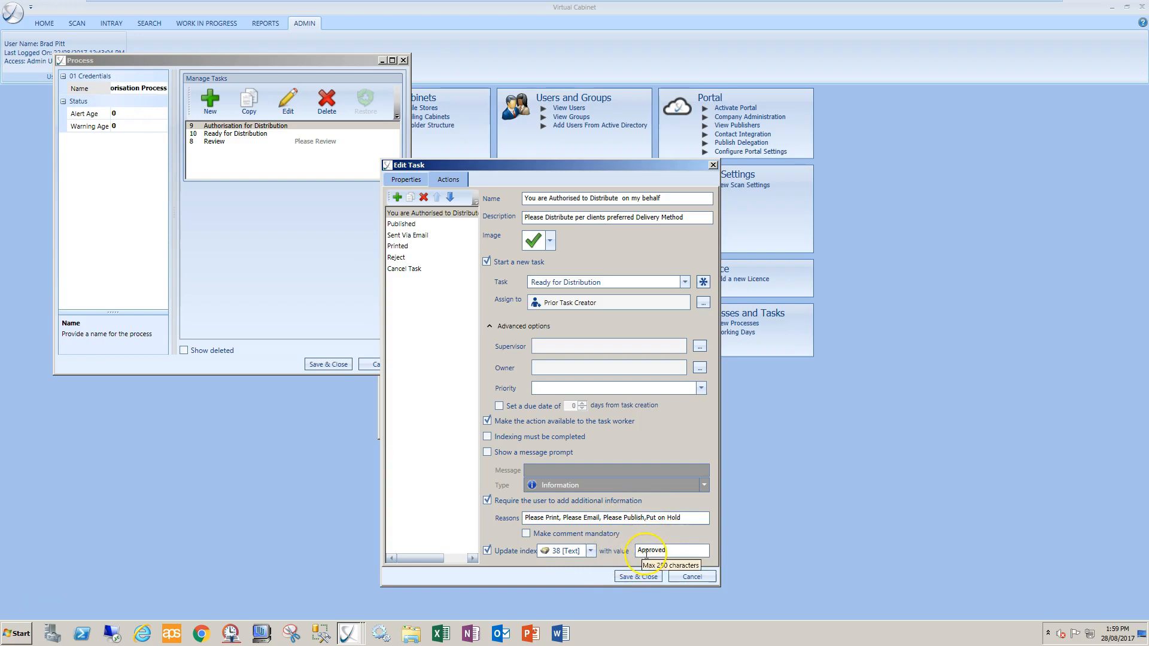
{"action": "left_click", "coordinate": [666, 552]}
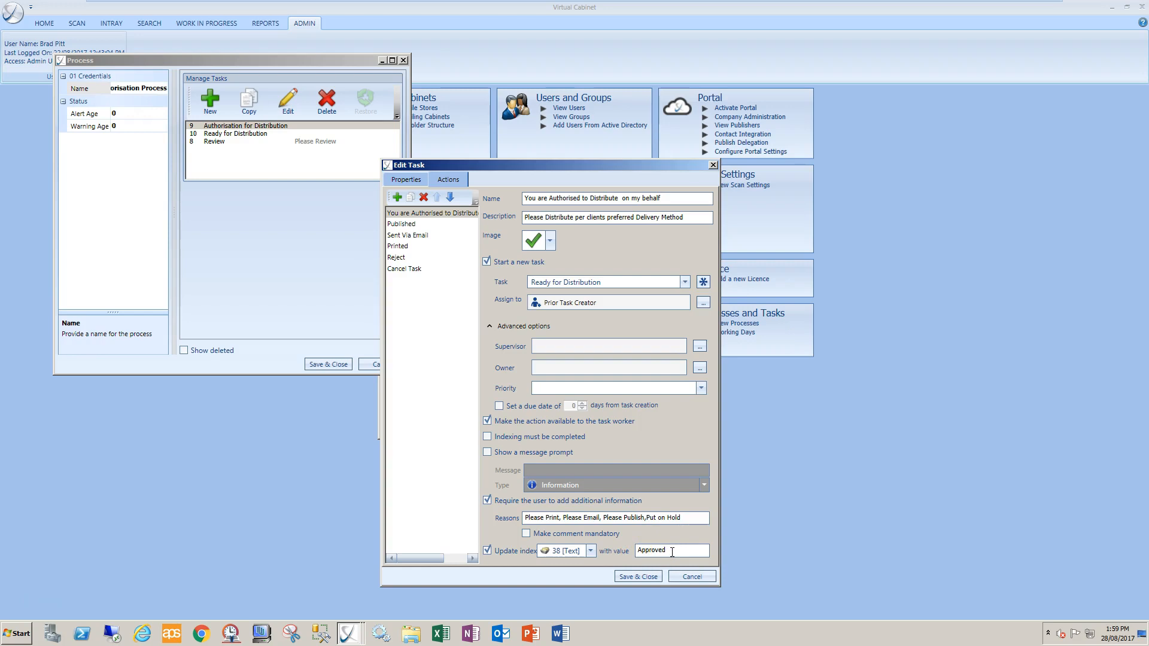
{"action": "left_click", "coordinate": [670, 550]}
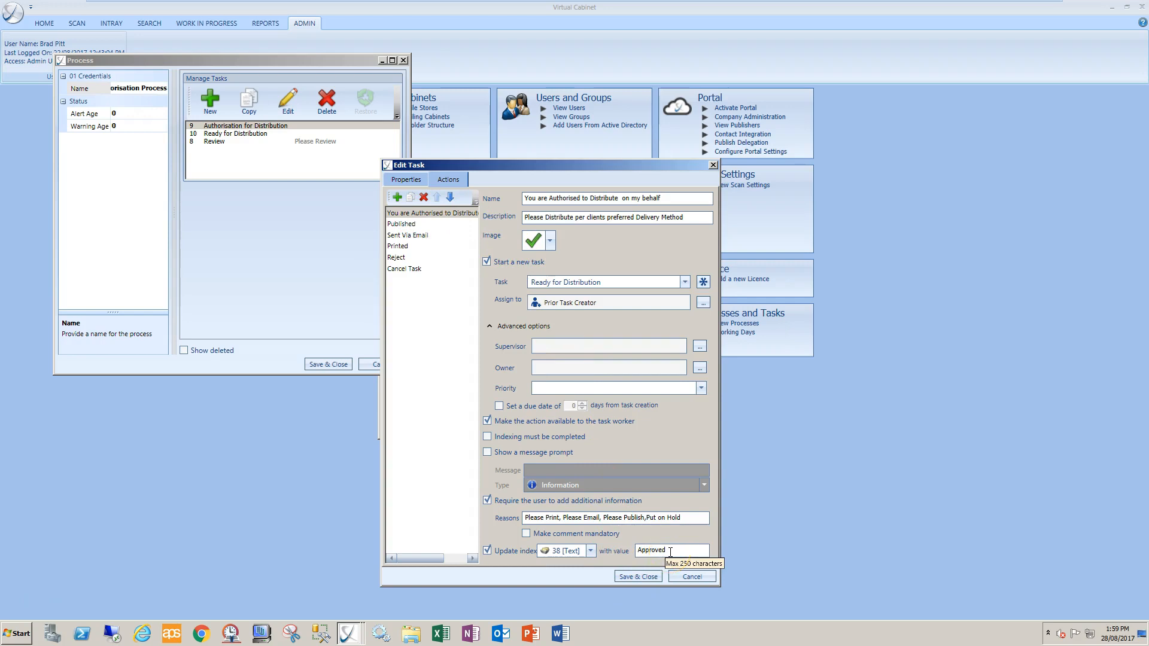
Step: Examine the advanced options of the Published, Sent Via Email, Printed, Reject and Cancel Task actions, and close the task without saving
{"action": "left_click", "coordinate": [407, 223]}
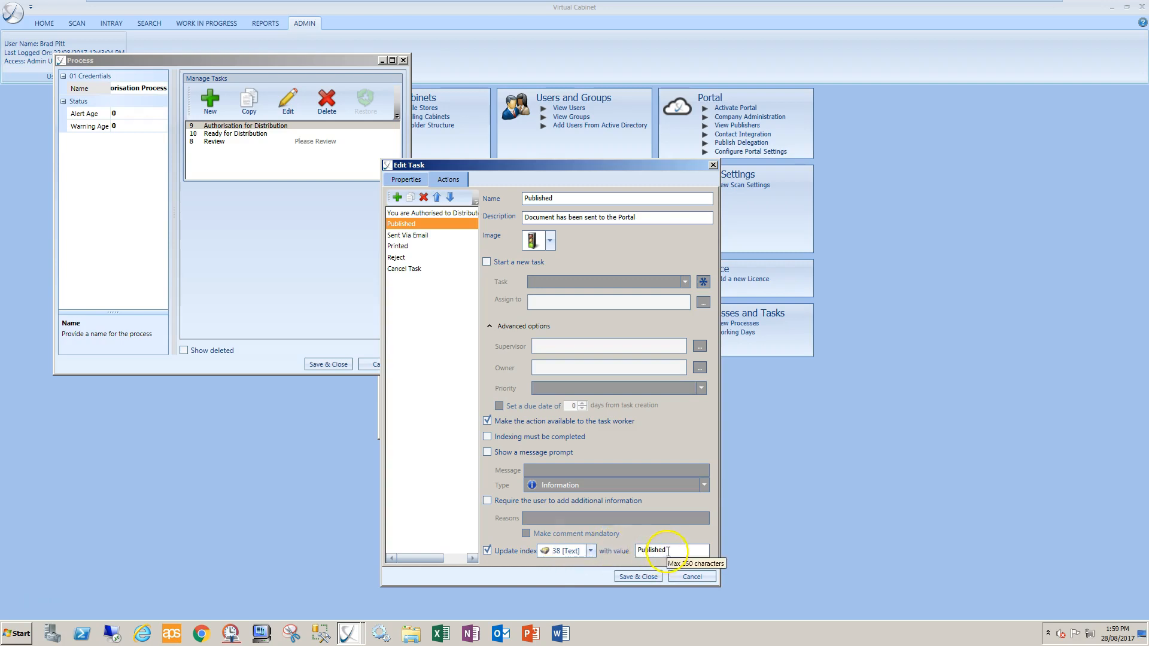
{"action": "left_click", "coordinate": [398, 235]}
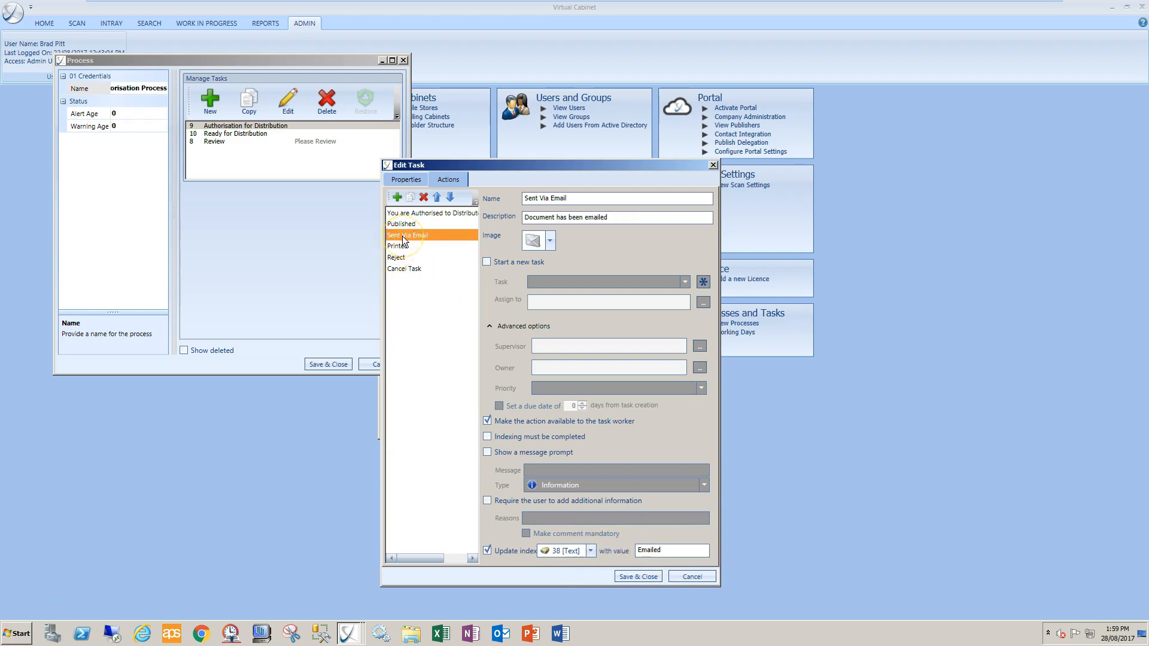
{"action": "left_click", "coordinate": [400, 246]}
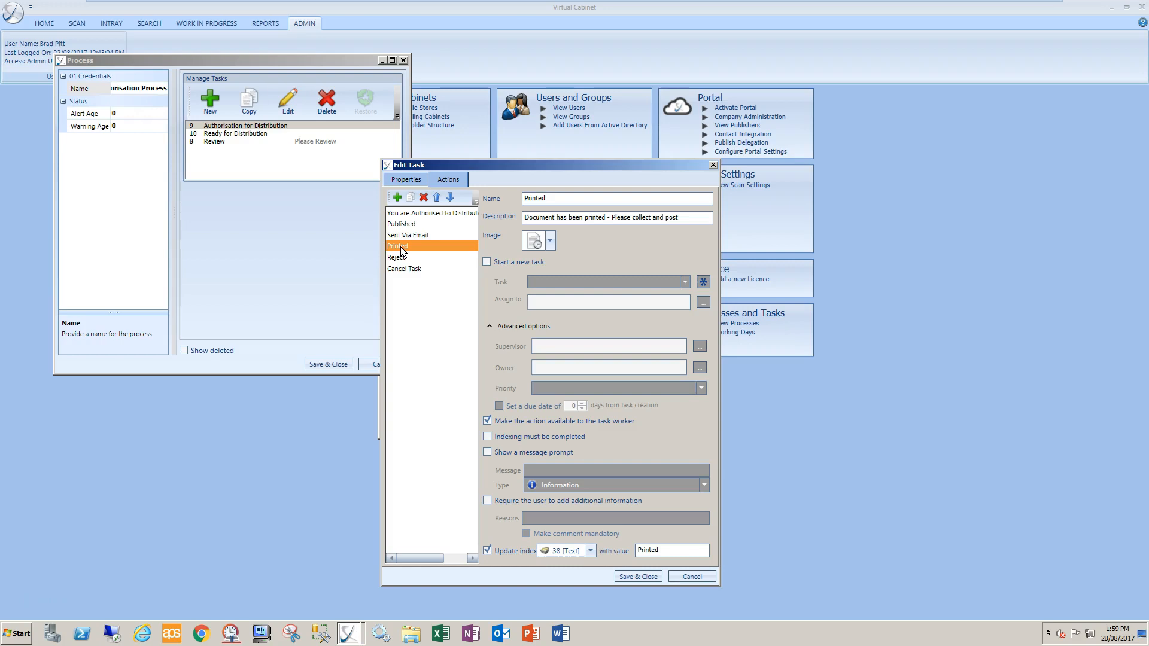
{"action": "left_click", "coordinate": [400, 259]}
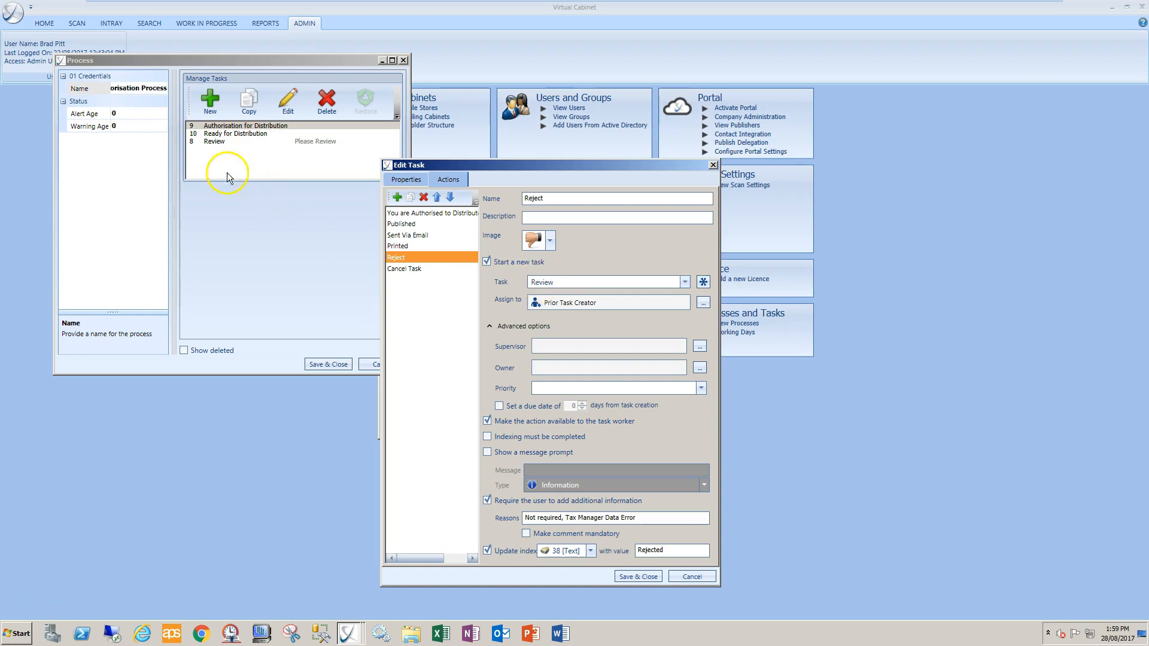
{"action": "left_click", "coordinate": [404, 269]}
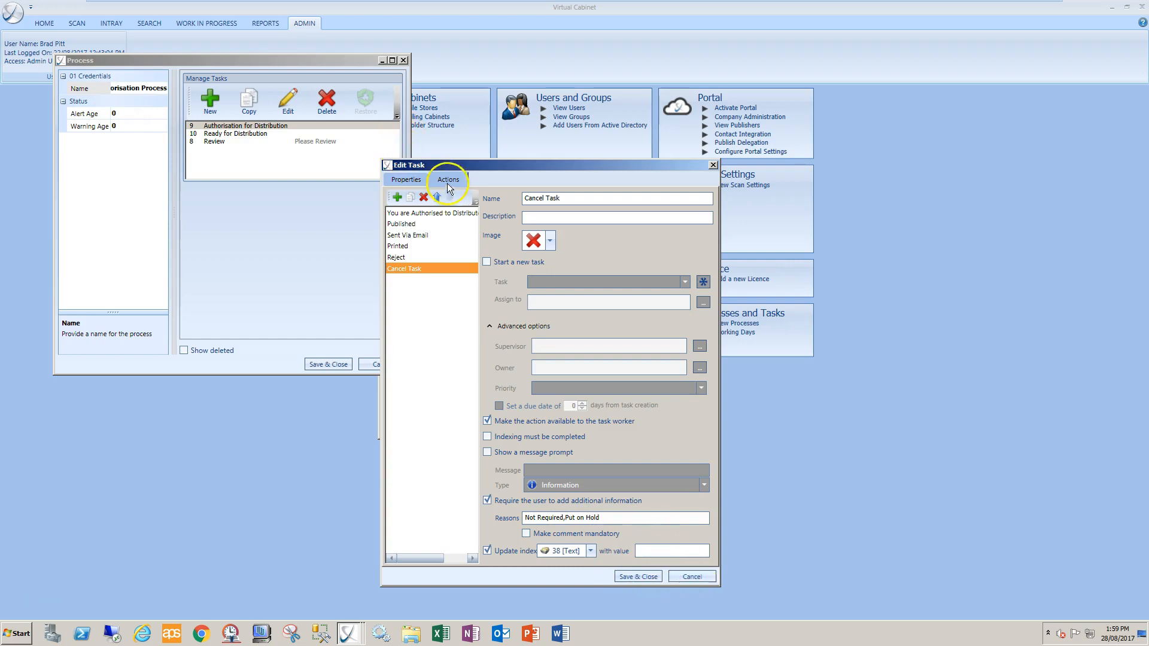
{"action": "left_click", "coordinate": [692, 576]}
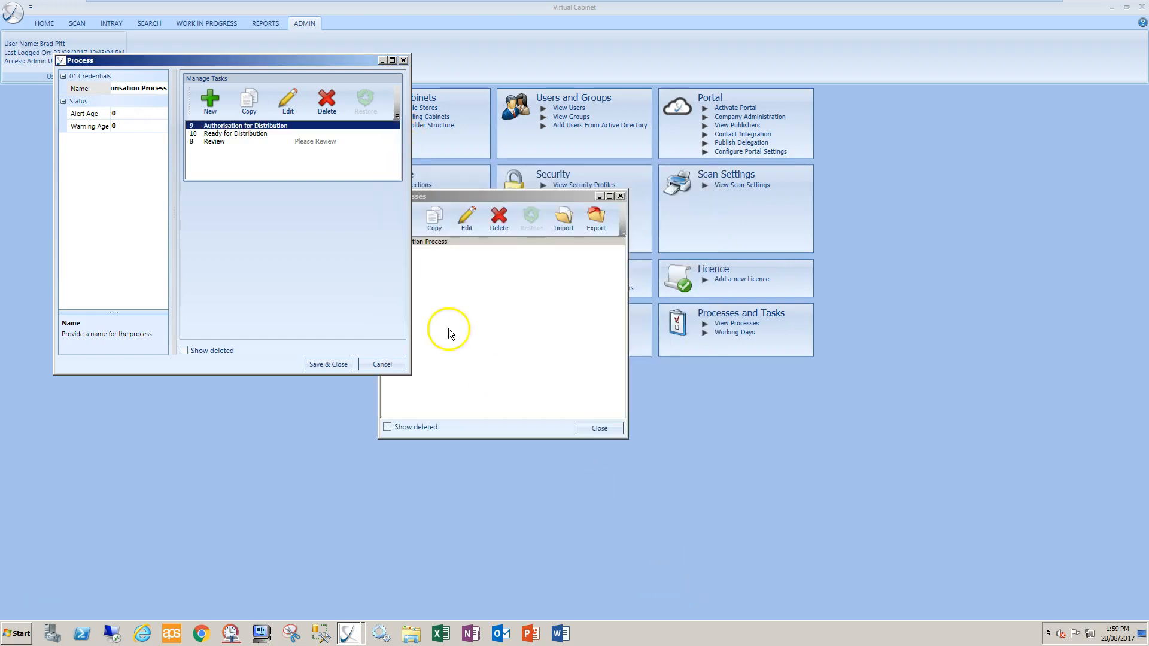
Step: Open the process's Ready for Distribution task for editing and expand the advanced options of its properties
{"action": "left_click", "coordinate": [259, 135]}
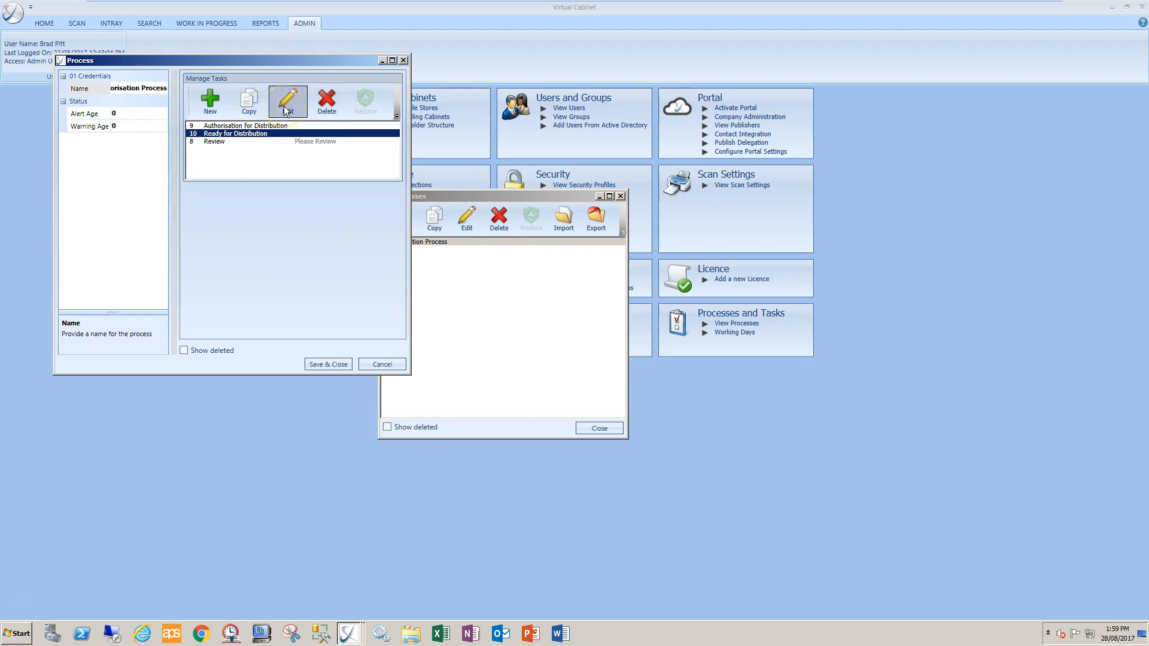
{"action": "left_click", "coordinate": [285, 111]}
{"action": "left_click", "coordinate": [392, 354]}
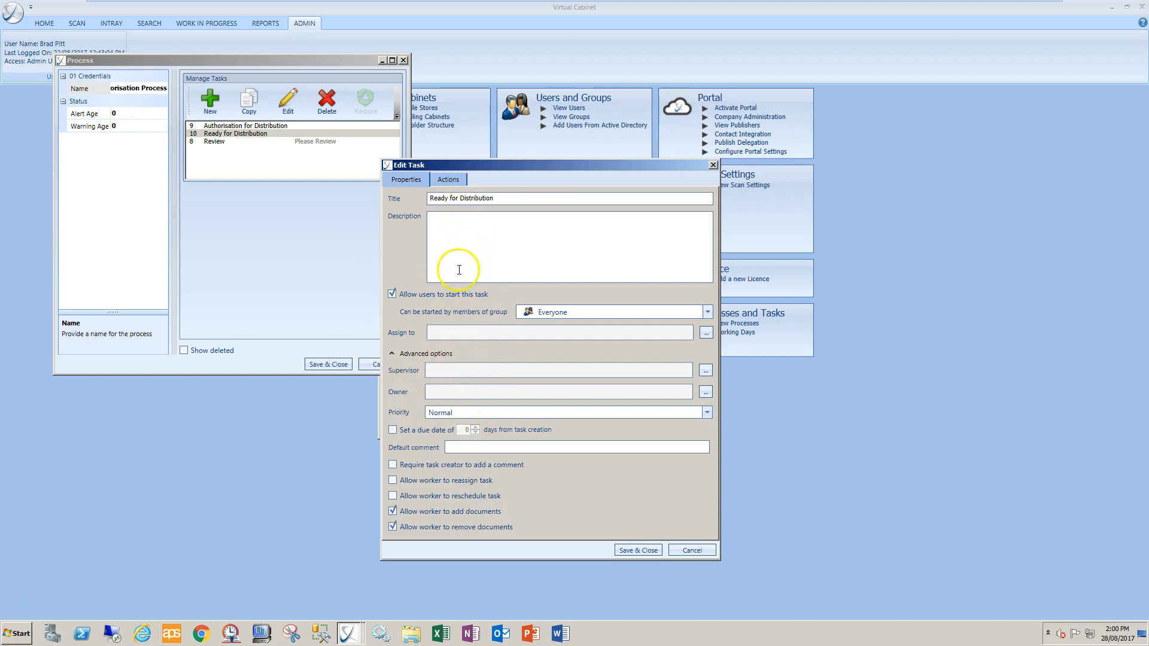
Step: Examine the advanced settings of the Ready for Distribution task's Published, Emailed, Printed and Email Queue actions
{"action": "left_click", "coordinate": [458, 180]}
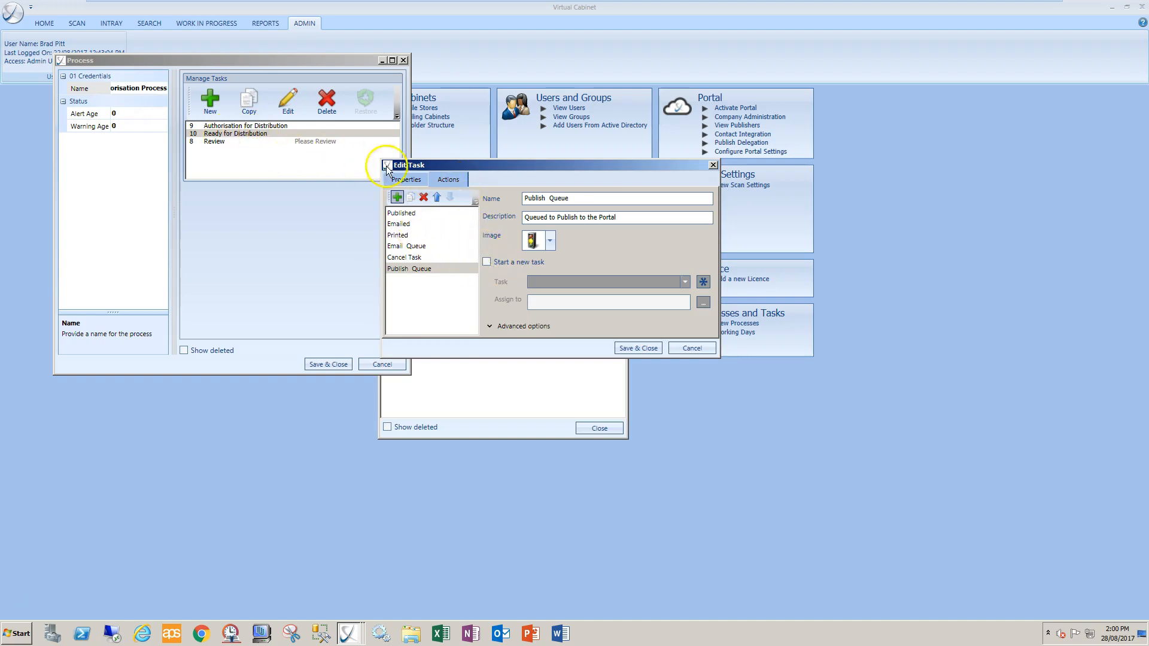
{"action": "left_click", "coordinate": [398, 215]}
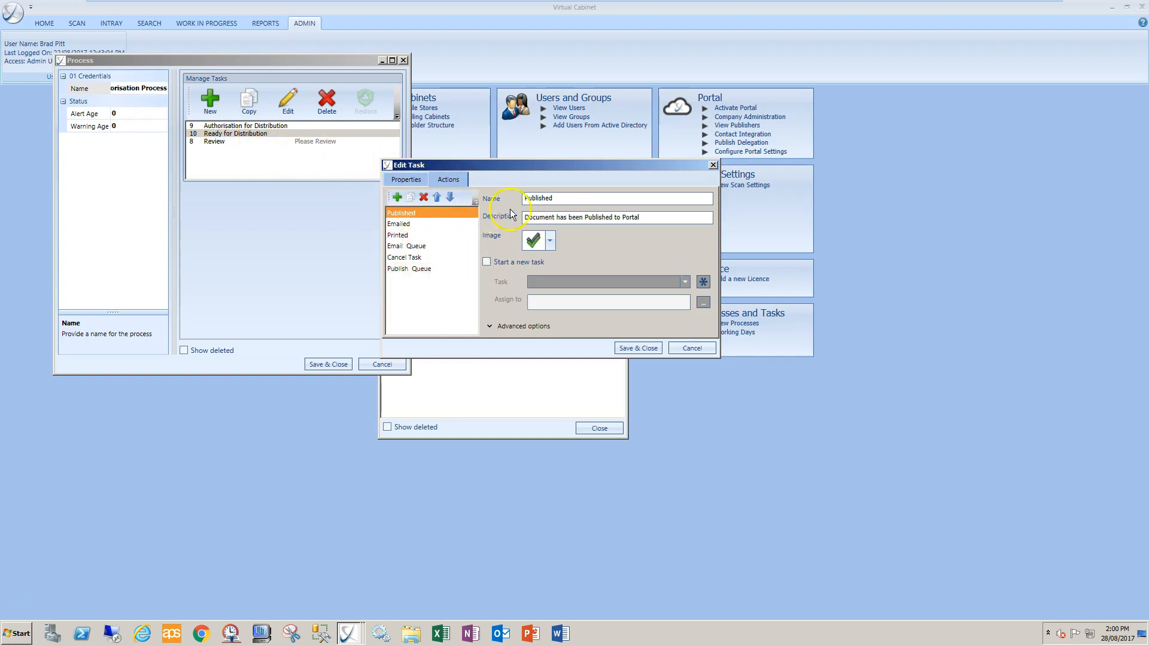
{"action": "left_click", "coordinate": [490, 326]}
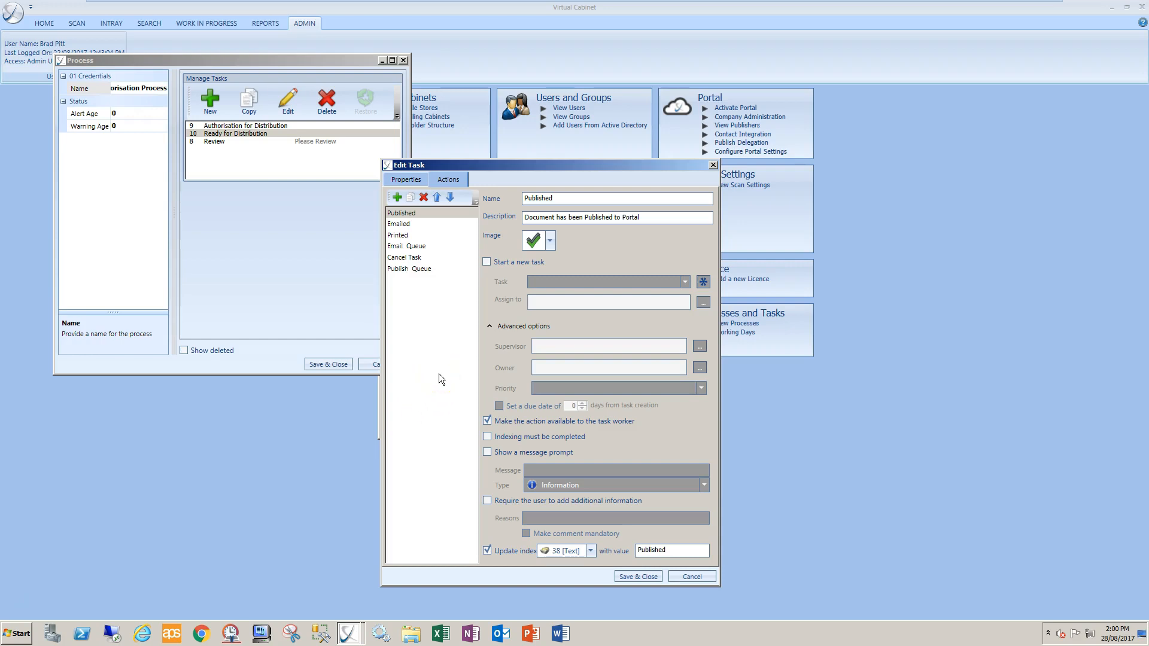
{"action": "left_click", "coordinate": [405, 226]}
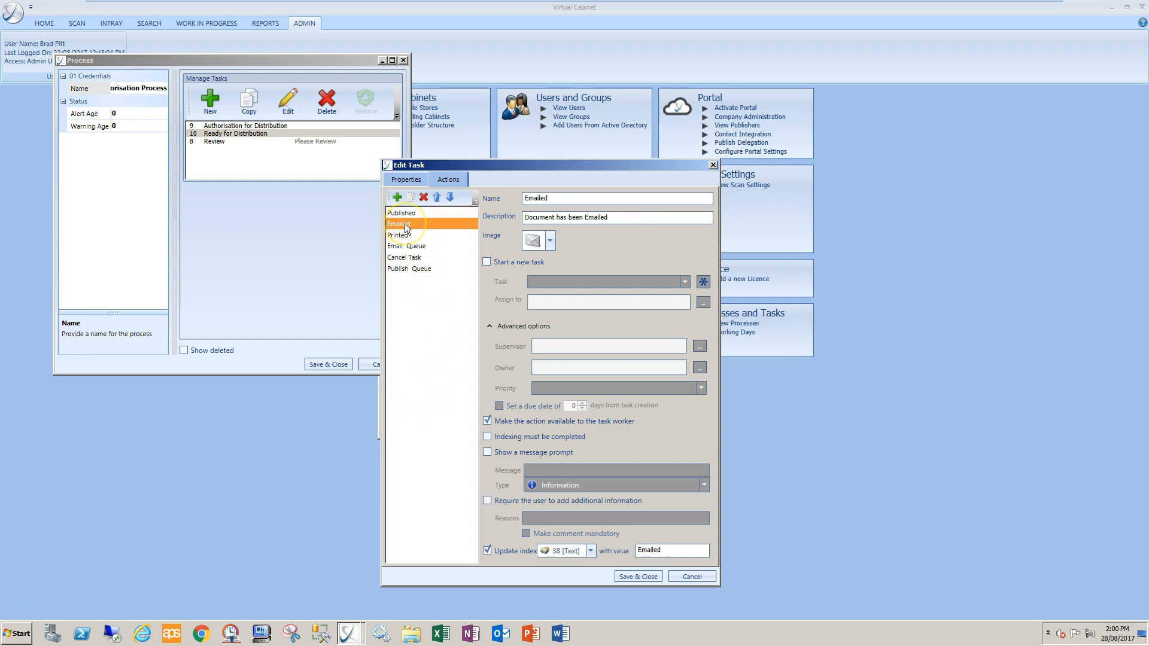
{"action": "left_click", "coordinate": [405, 236]}
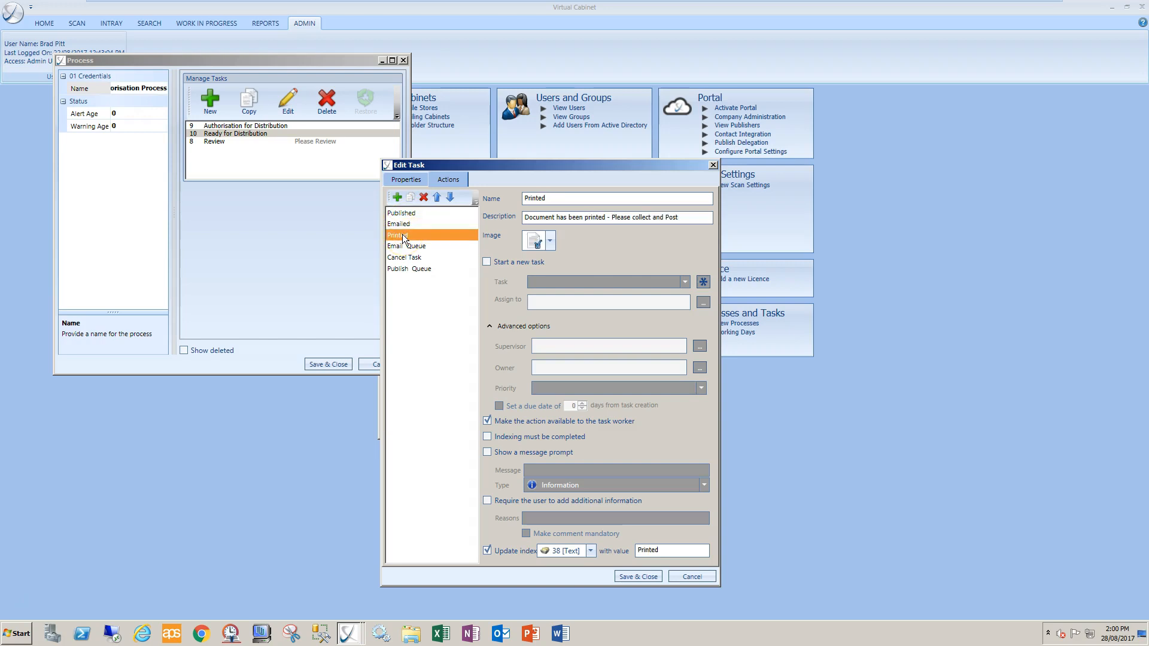
{"action": "left_click", "coordinate": [401, 248]}
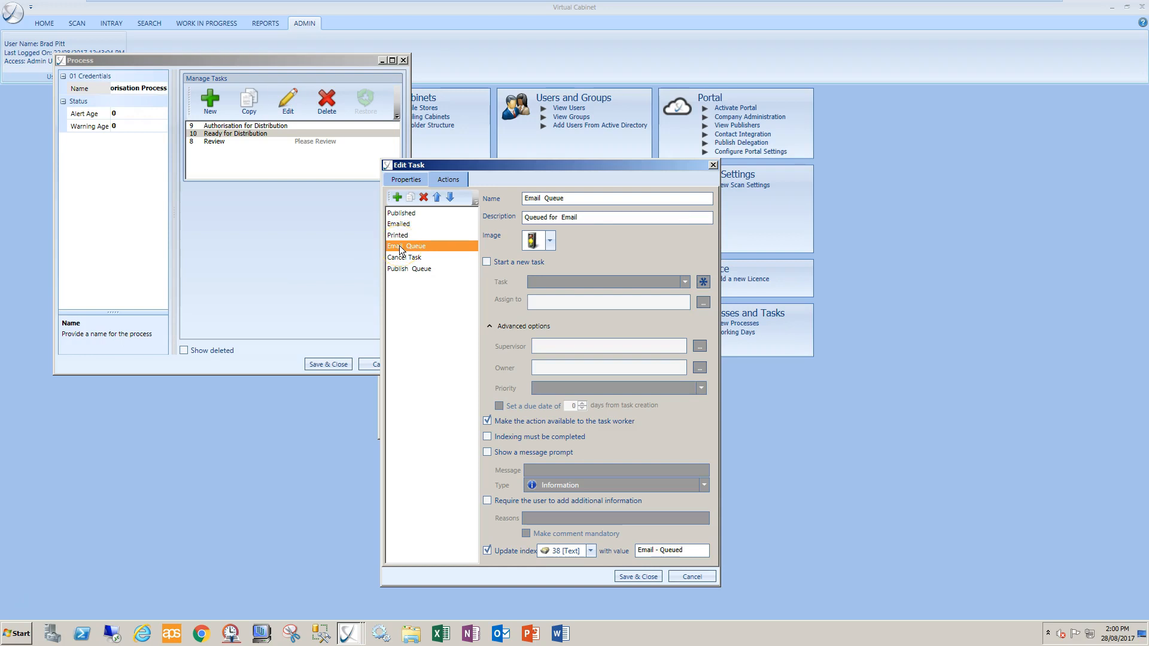
{"action": "left_click", "coordinate": [400, 234]}
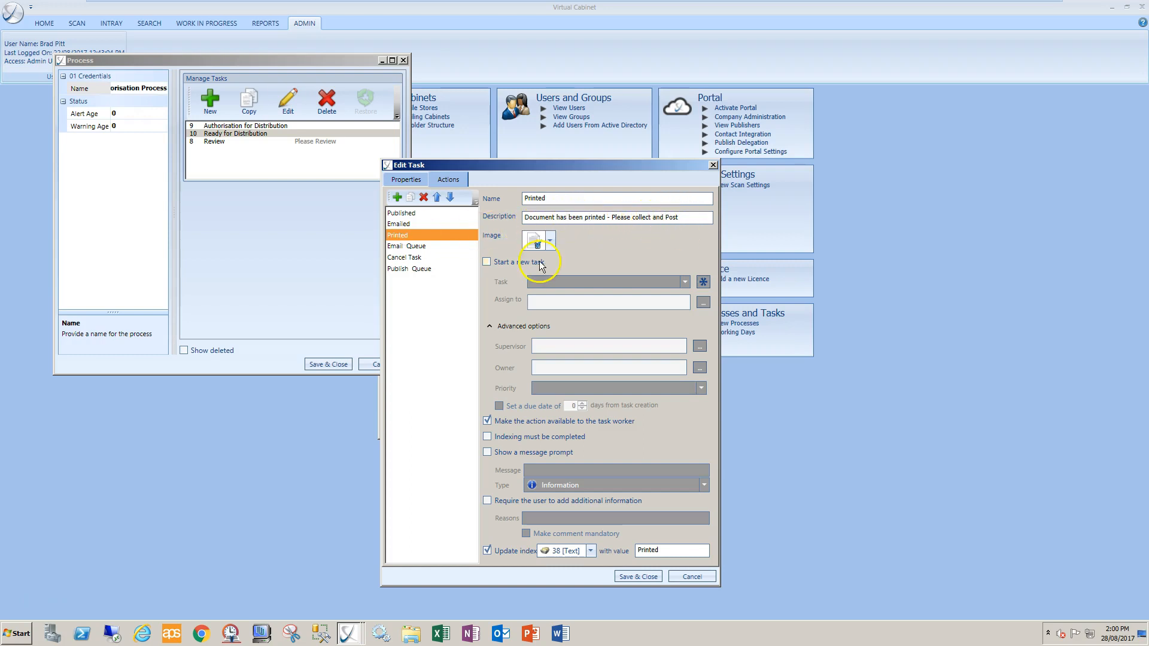
{"action": "left_click", "coordinate": [407, 247]}
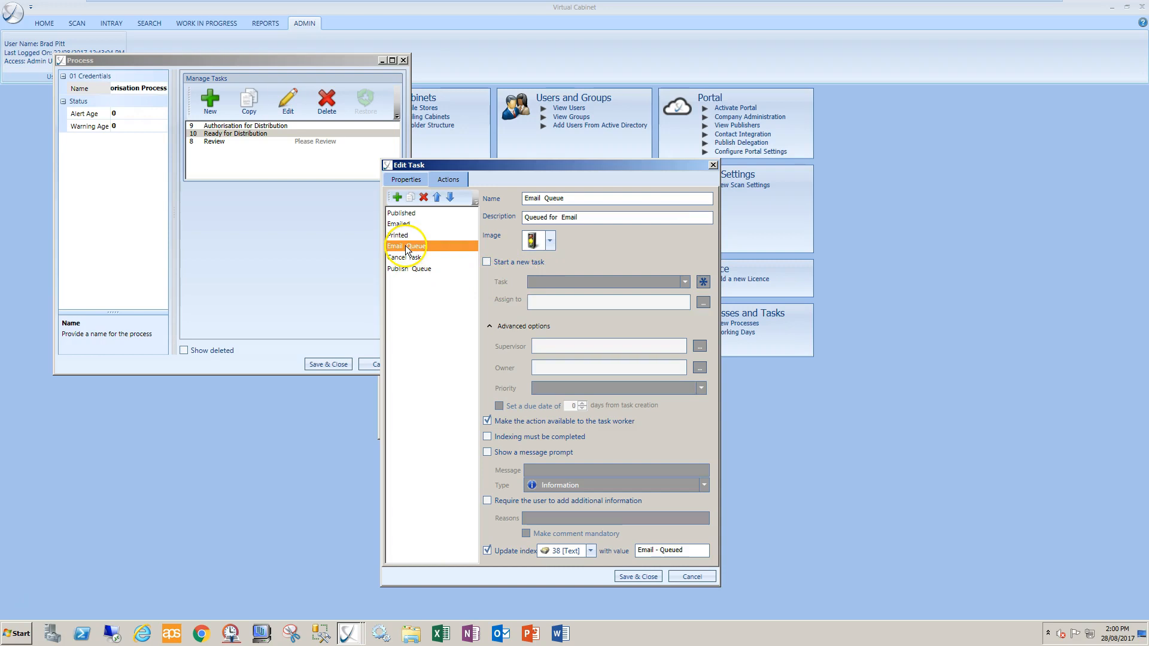
Step: Examine the Cancel Task and Publish Queue actions, including the latter's index update value, and close the task without saving
{"action": "left_click", "coordinate": [407, 257]}
{"action": "left_click", "coordinate": [407, 271]}
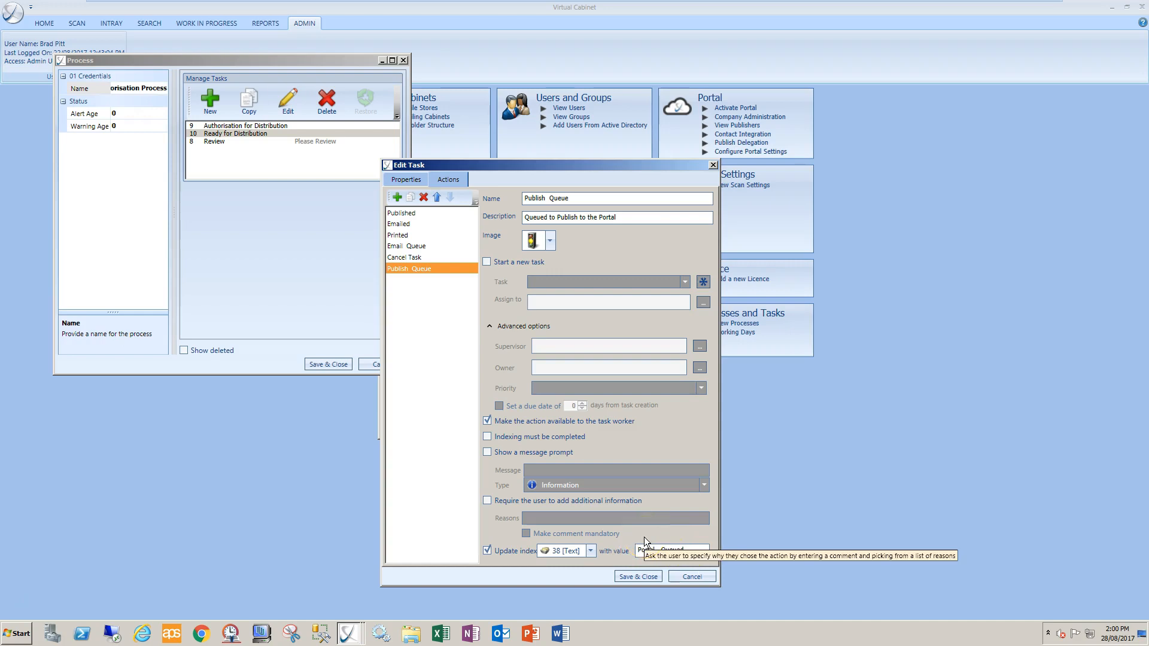
{"action": "left_click", "coordinate": [683, 551]}
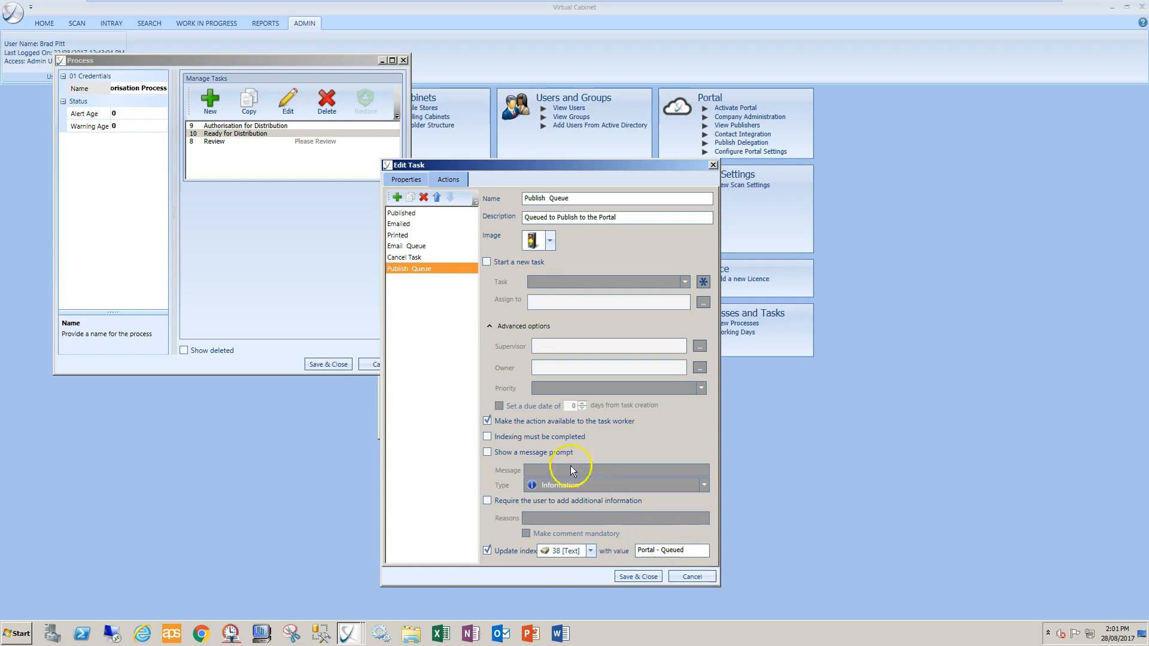
{"action": "left_click", "coordinate": [691, 577]}
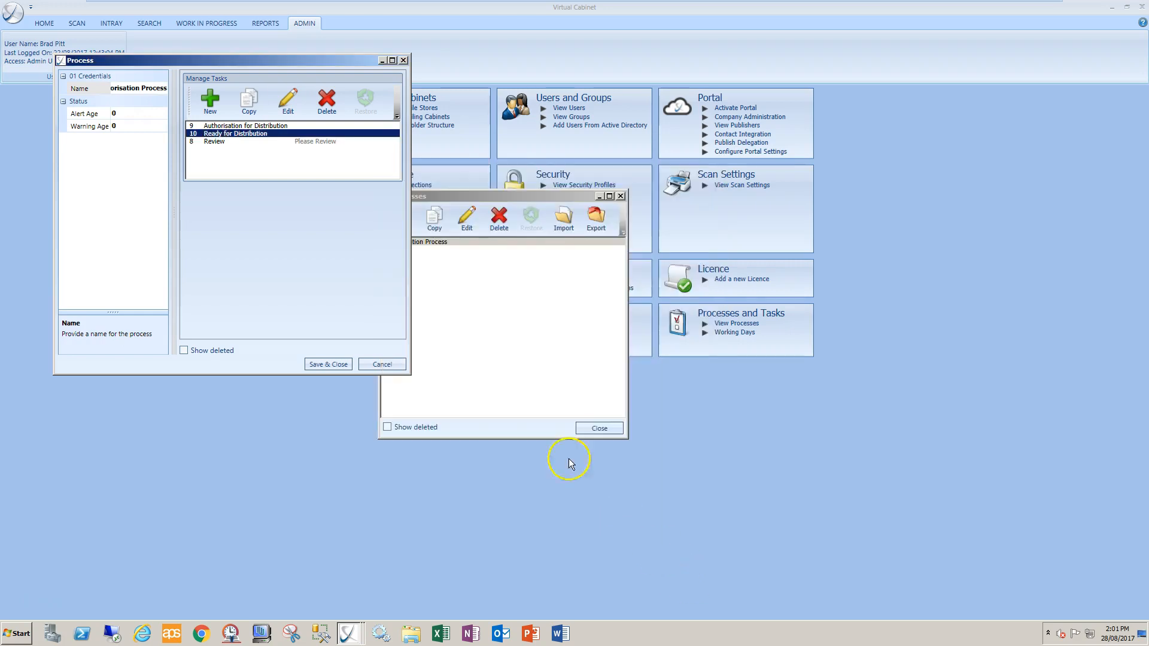
Step: Open the Review task, examine the advanced settings of its Resubmit and Cancel task actions, and close it without saving
{"action": "left_click", "coordinate": [208, 142]}
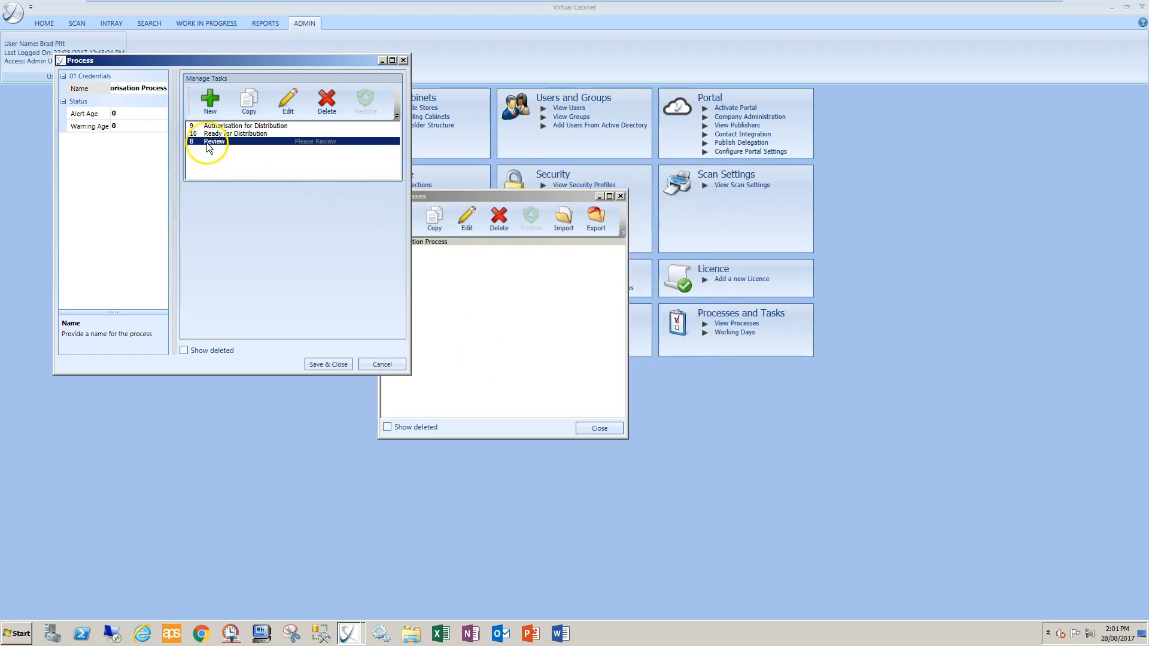
{"action": "left_click", "coordinate": [288, 100]}
{"action": "left_click", "coordinate": [449, 181]}
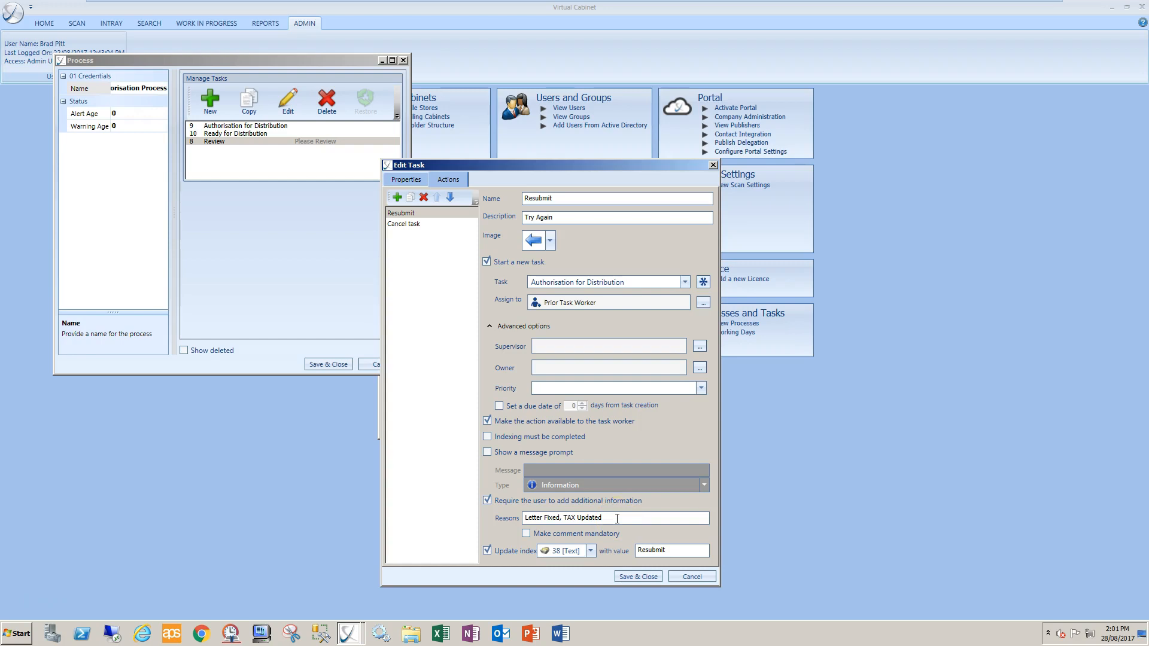
{"action": "left_click", "coordinate": [668, 552]}
{"action": "left_click", "coordinate": [404, 224]}
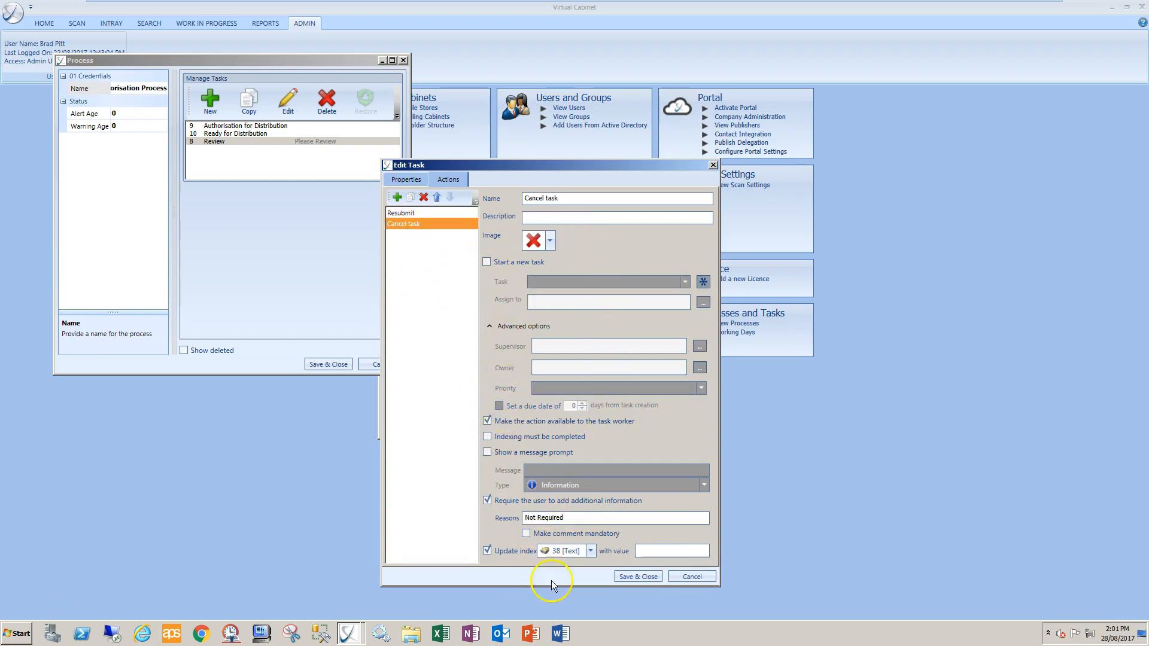
{"action": "left_click", "coordinate": [692, 577]}
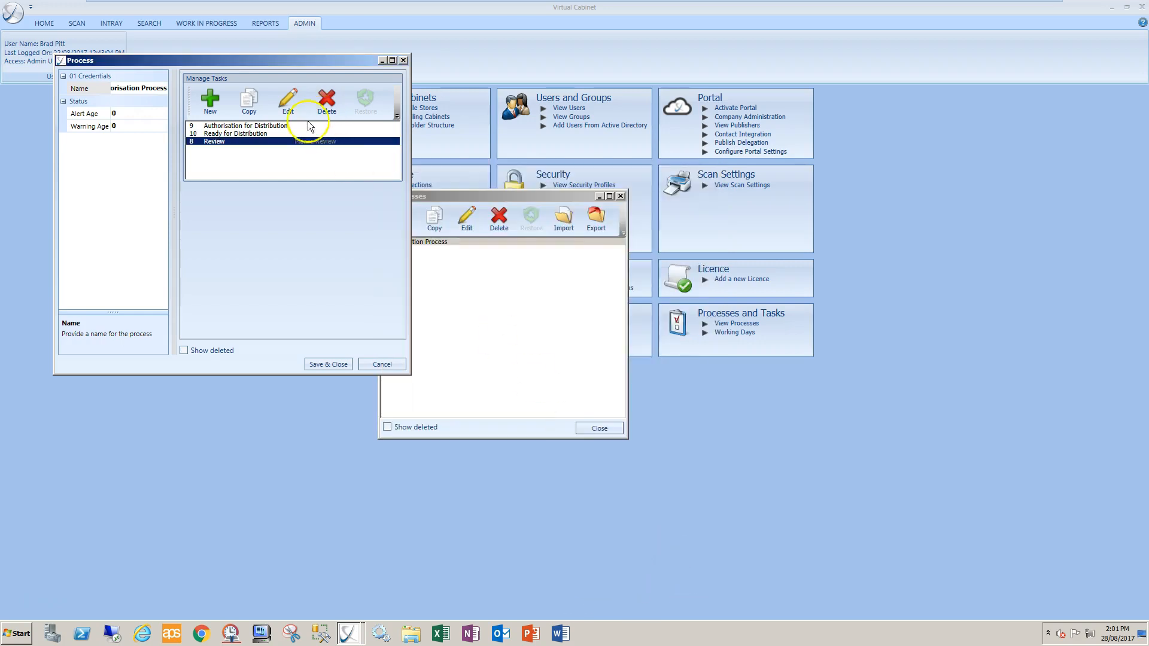
Step: Close the Authorisation Process without saving, close the list of processes and return to the home page
{"action": "left_click", "coordinate": [270, 127]}
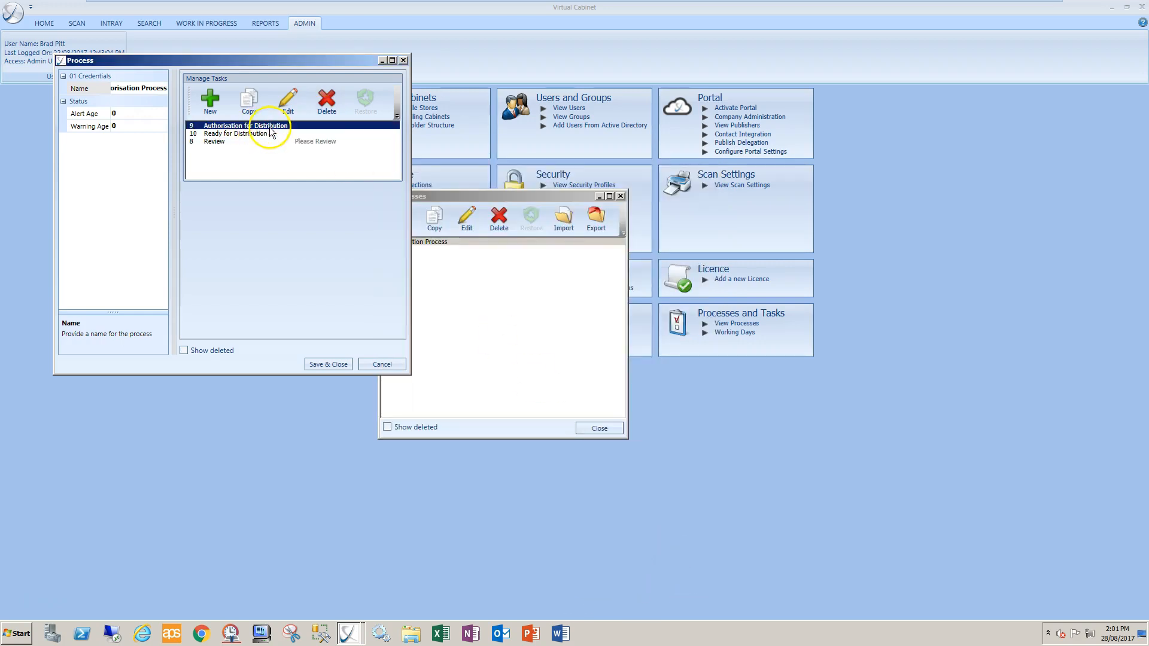
{"action": "left_click", "coordinate": [382, 364]}
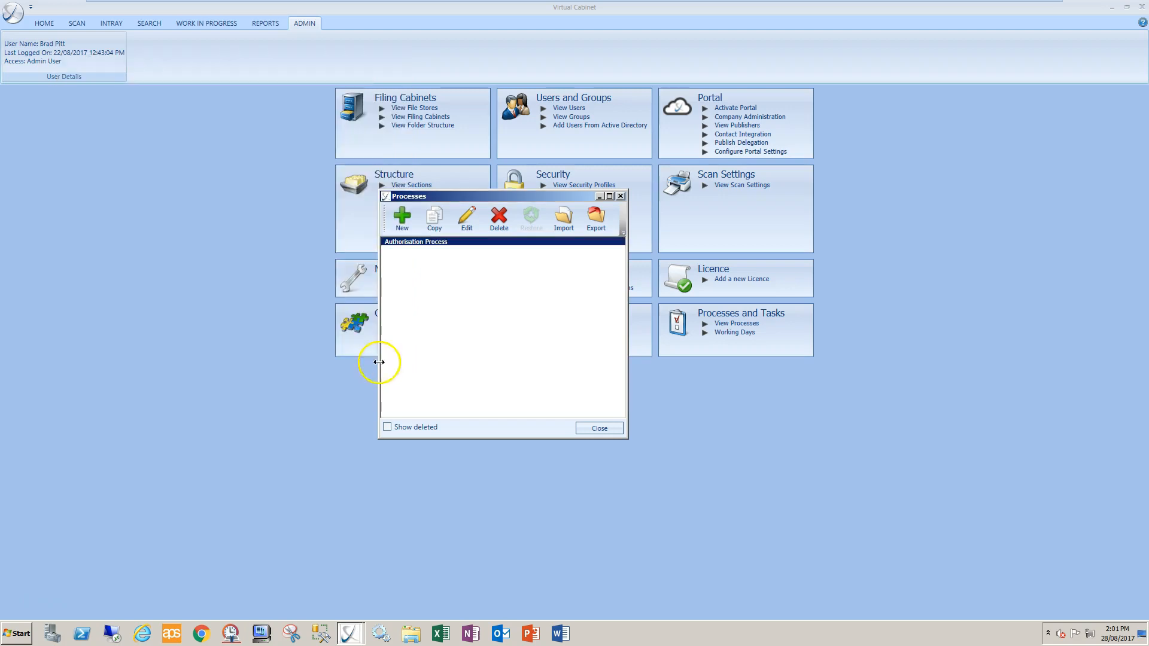
{"action": "left_click", "coordinate": [598, 428]}
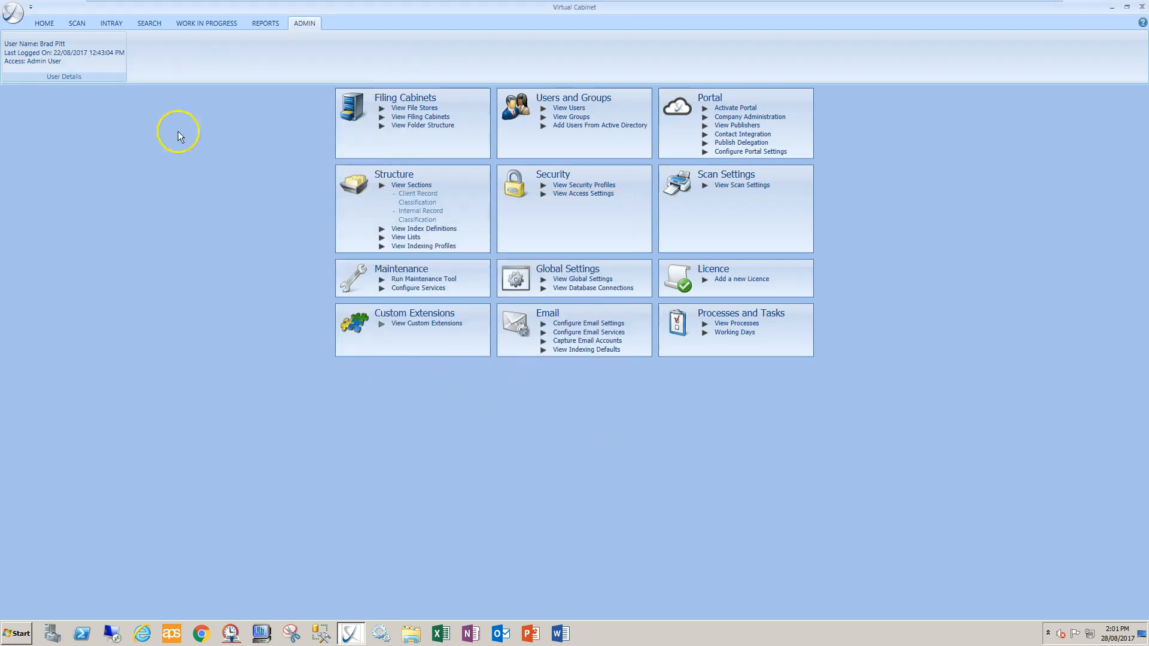
{"action": "left_click", "coordinate": [47, 23]}
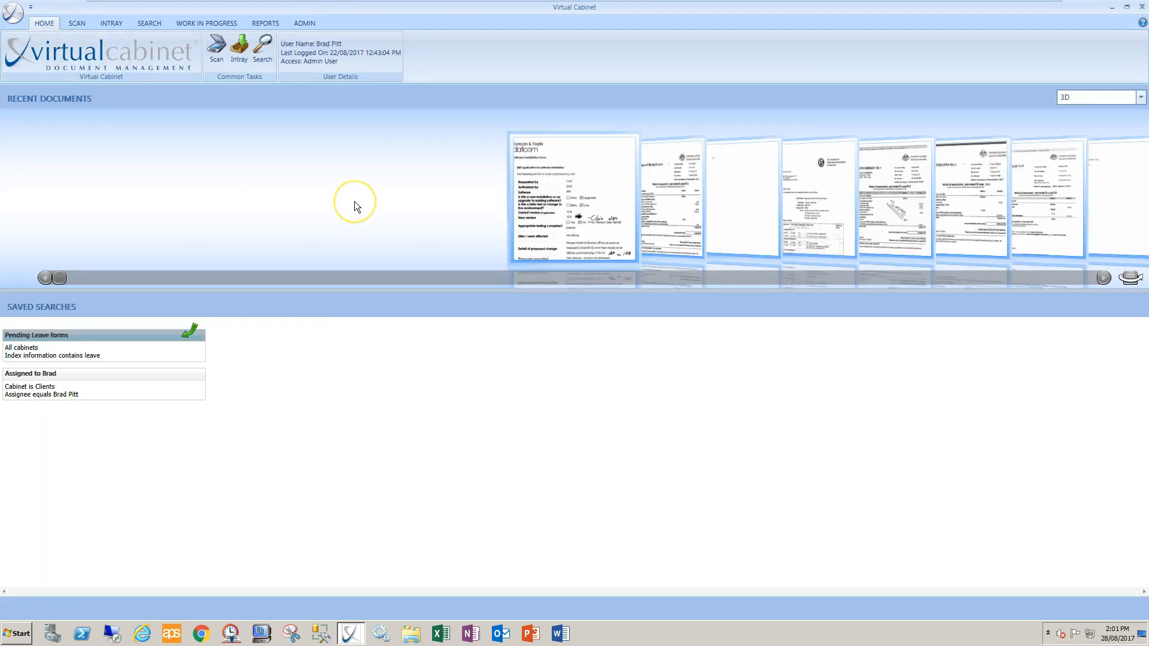